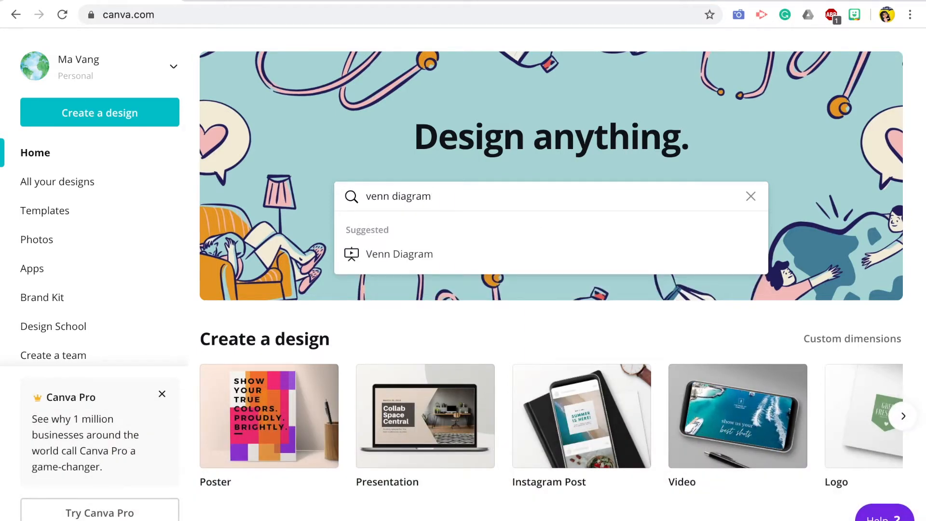
# Step: Search the templates for "venn diagram", open the two-circle "How to Make Perfect Coffee" template, and hide the template list beside the canvas
pyautogui.press('Return')
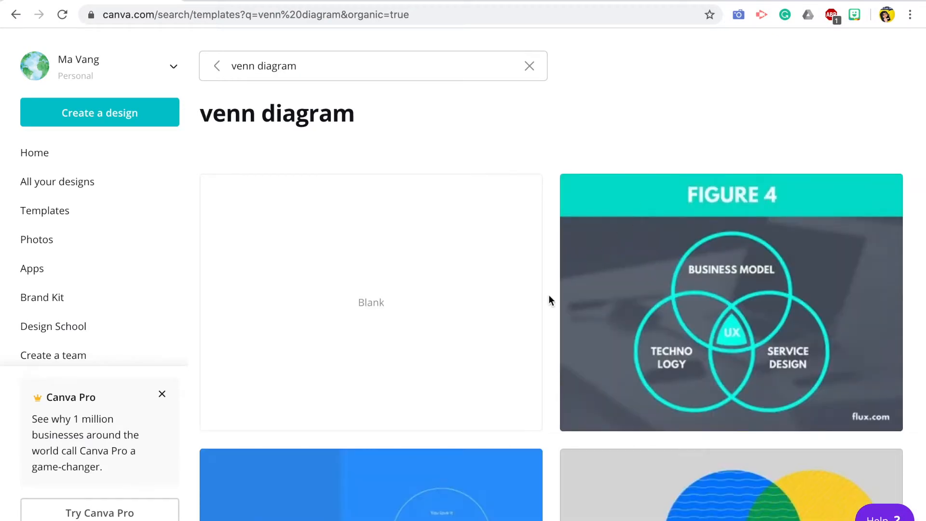
pyautogui.scroll(-4, 548, 299)
pyautogui.scroll(-10, 549, 298)
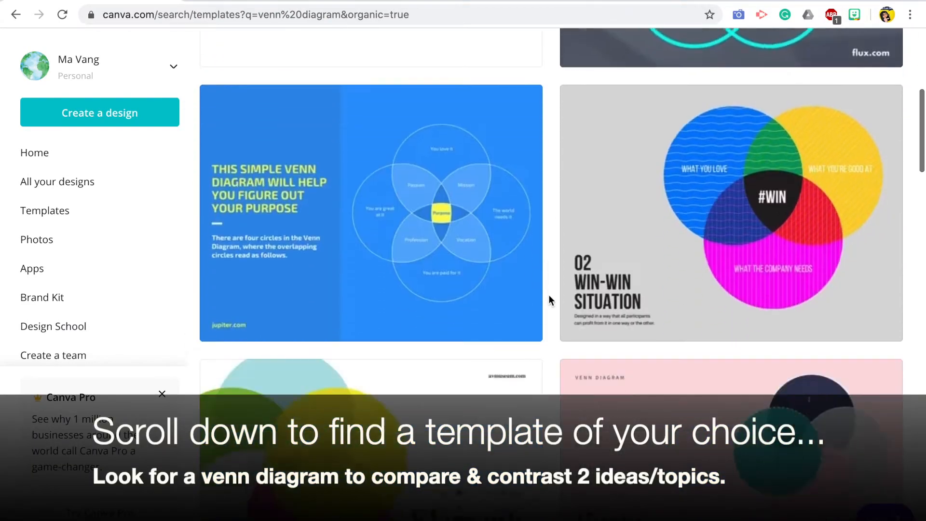
pyautogui.scroll(-13, 549, 296)
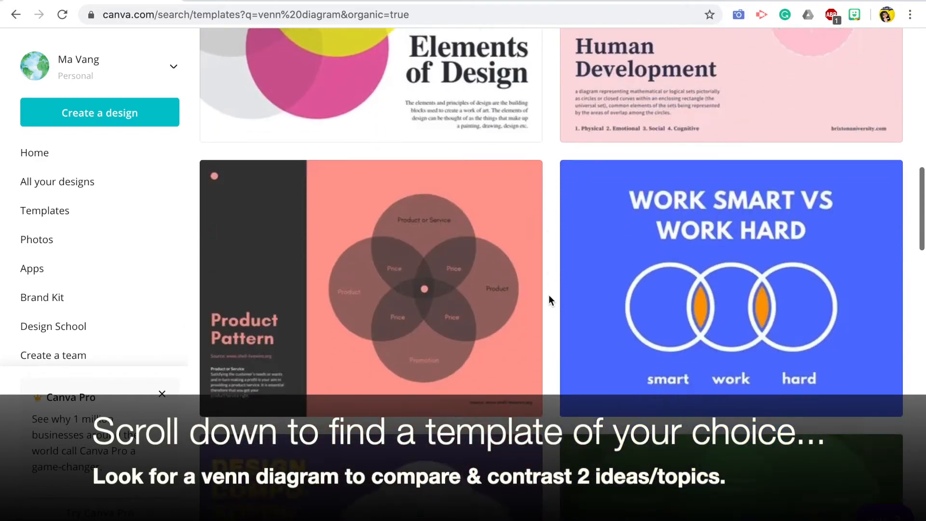
pyautogui.scroll(-10, 549, 300)
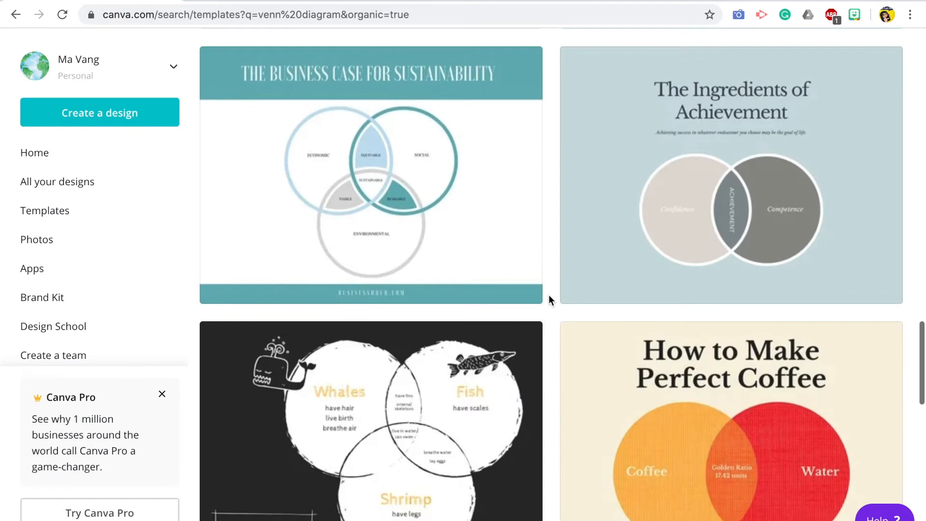
pyautogui.scroll(-4, 548, 299)
pyautogui.scroll(-3, 550, 299)
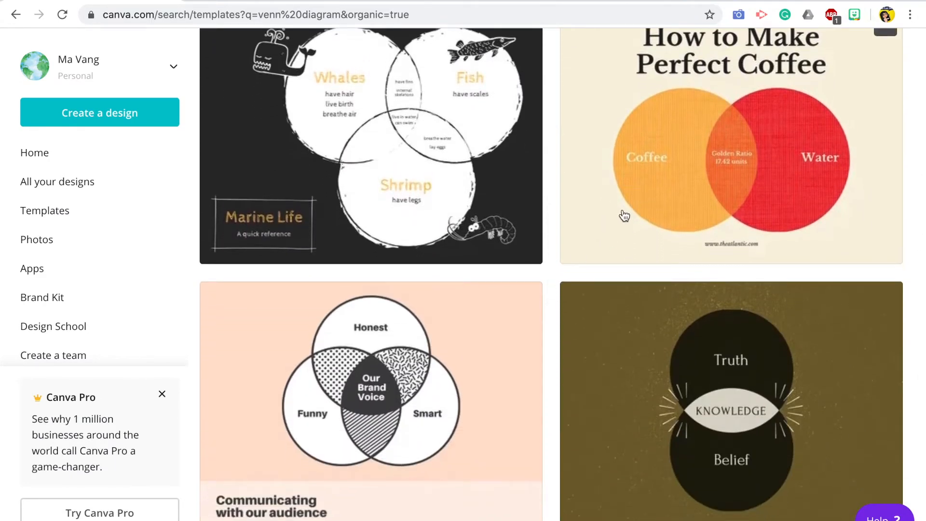
pyautogui.click(624, 216)
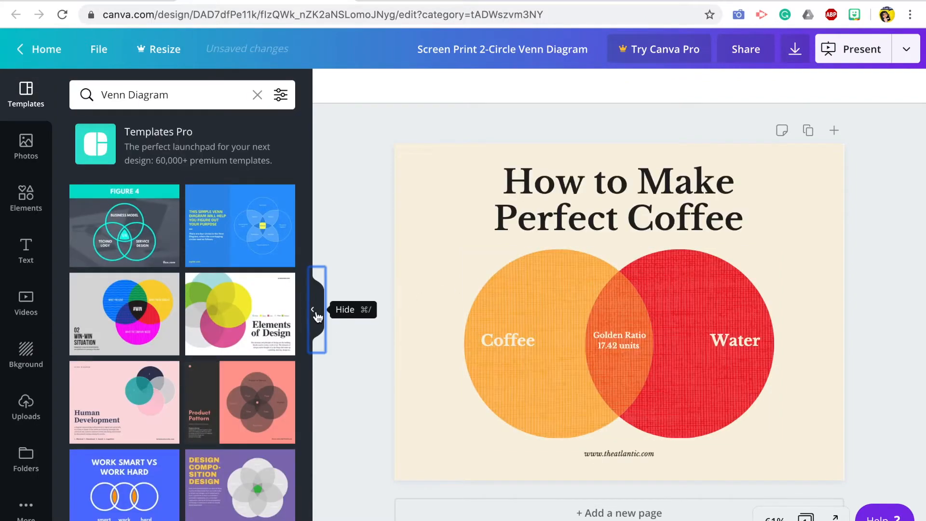
pyautogui.click(317, 311)
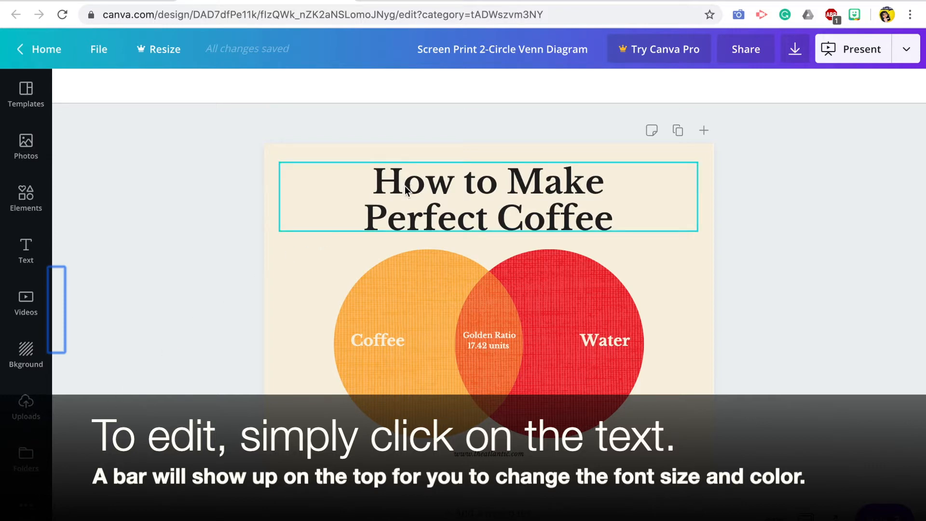
# Step: Replace the template's title text with "Covid-19 vs. Black Death"
pyautogui.click(405, 189)
pyautogui.doubleClick(405, 186)
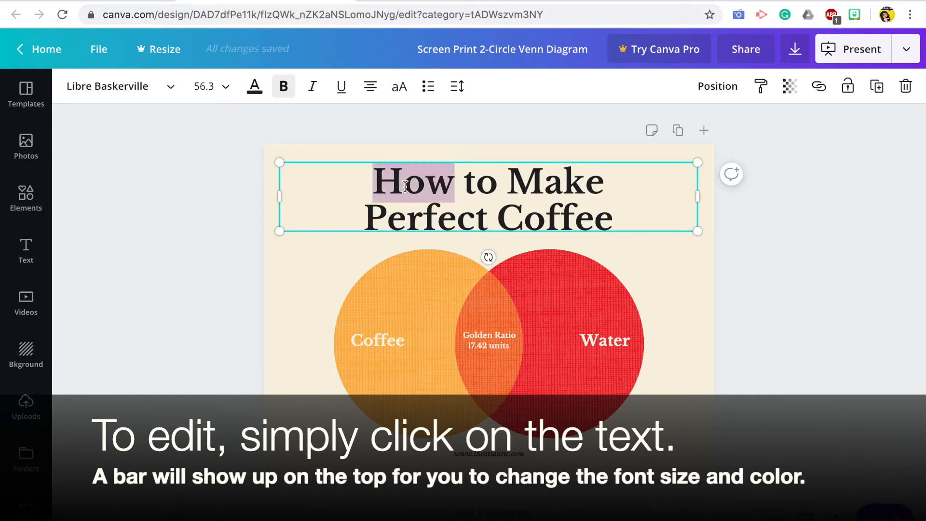
pyautogui.tripleClick(405, 187)
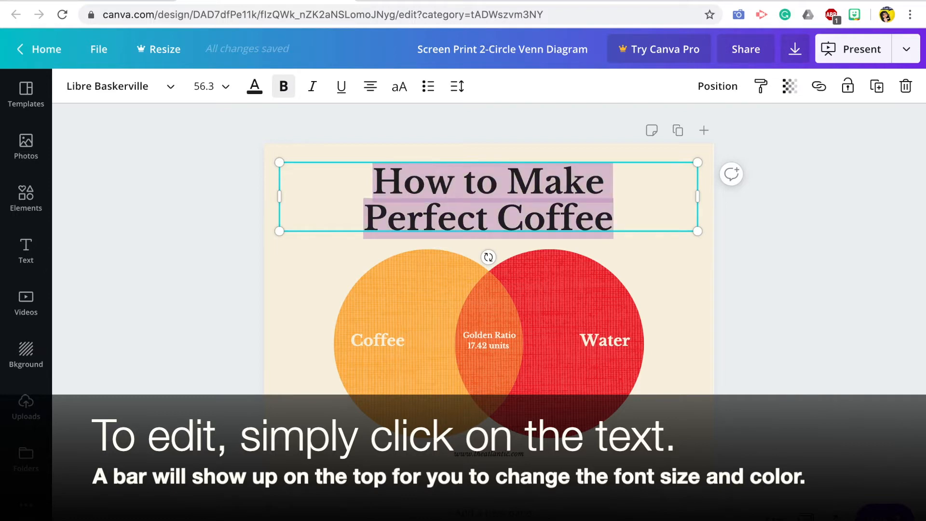
pyautogui.write('Covid-19 vs. Black De')
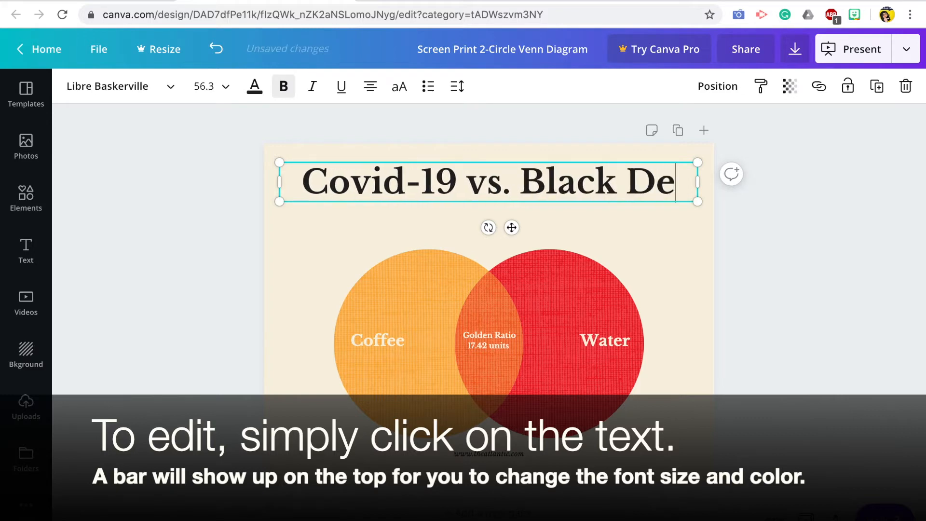
pyautogui.write('ath')
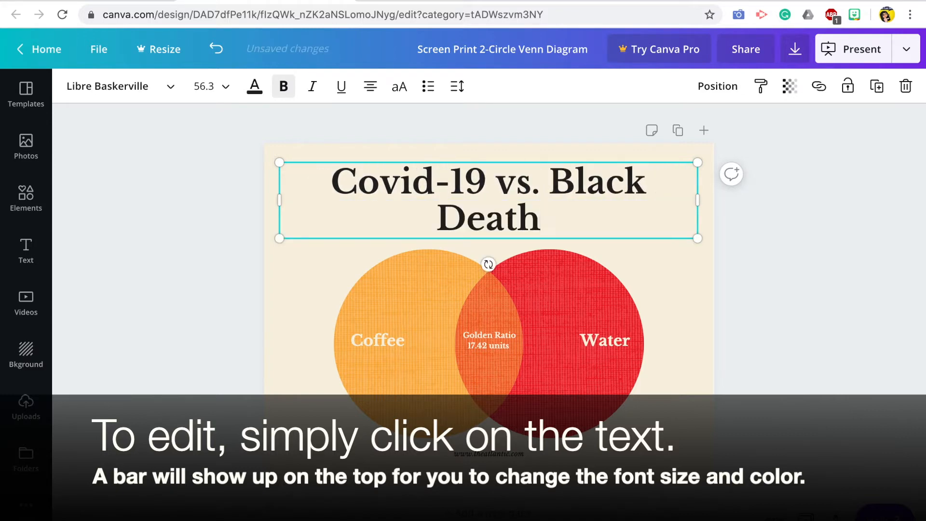
pyautogui.write('a')
pyautogui.press('BackSpace')
# Step: Set the font size of the whole title to 42
pyautogui.hotkey('ctrl', 'a')
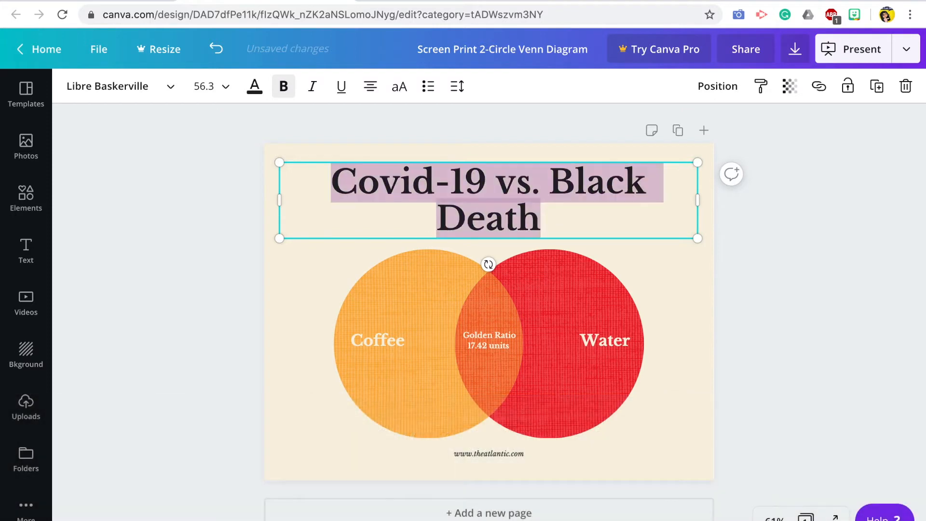
pyautogui.click(224, 89)
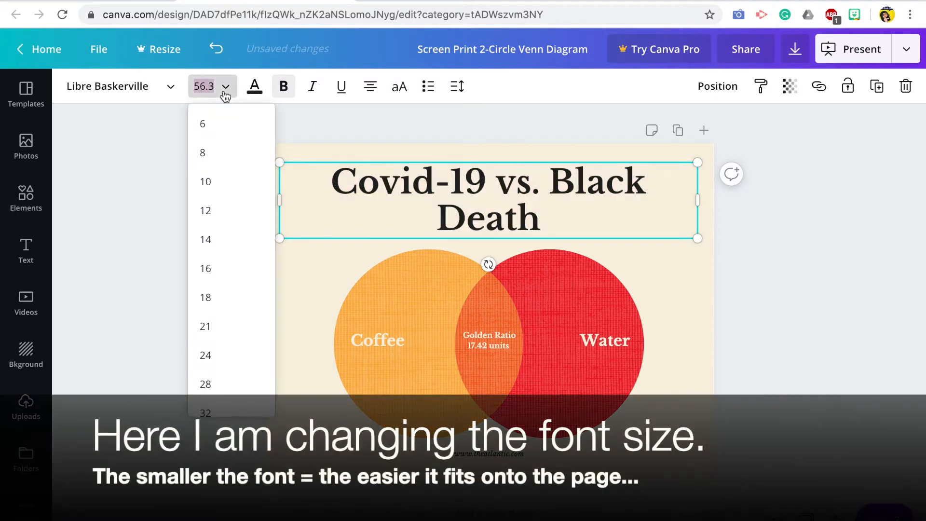
pyautogui.scroll(-3, 241, 340)
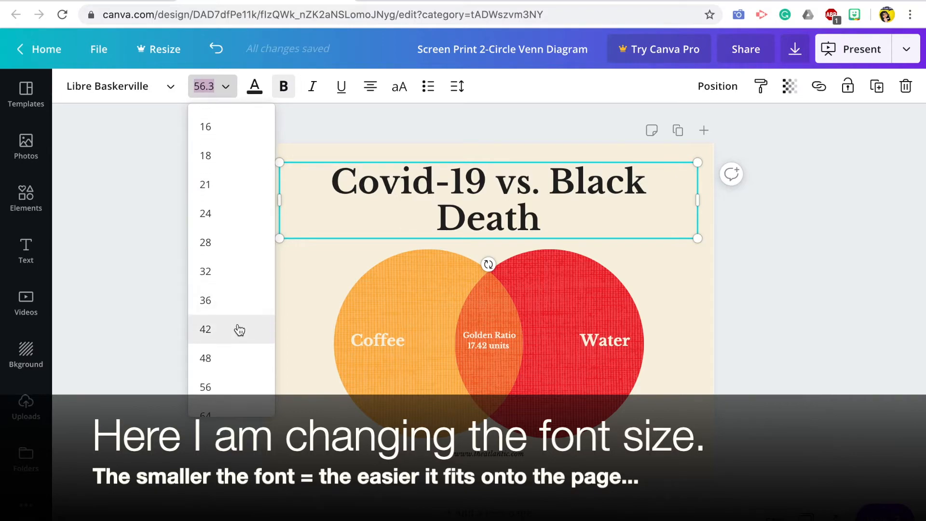
pyautogui.click(240, 330)
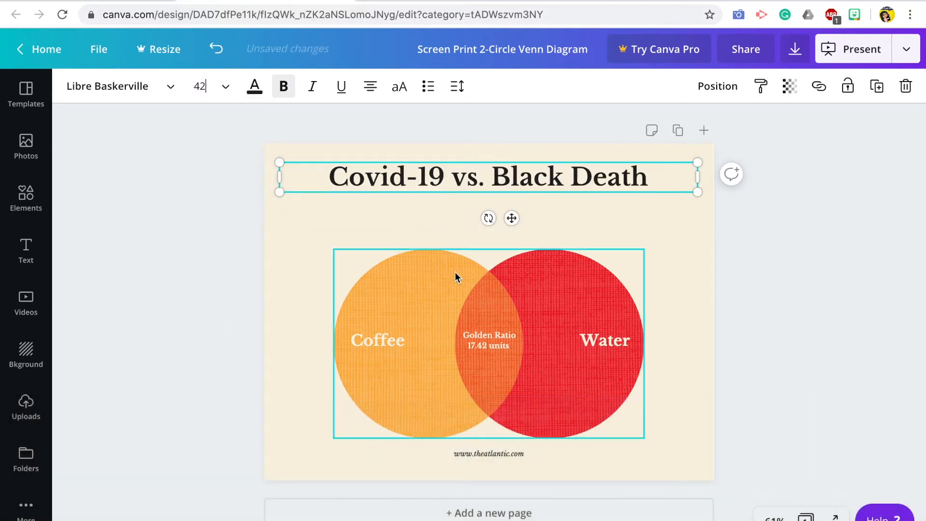
# Step: Move the circles with their texts up beneath the title, and raise the Coffee and Water labels to the upper part of their circles
pyautogui.click(722, 393)
pyautogui.moveTo(667, 461); pyautogui.dragTo(334, 241)
pyautogui.moveTo(391, 305); pyautogui.dragTo(401, 276)
pyautogui.click(895, 259)
pyautogui.click(673, 256)
pyautogui.moveTo(388, 302); pyautogui.dragTo(399, 242)
pyautogui.moveTo(629, 310); pyautogui.dragTo(609, 244)
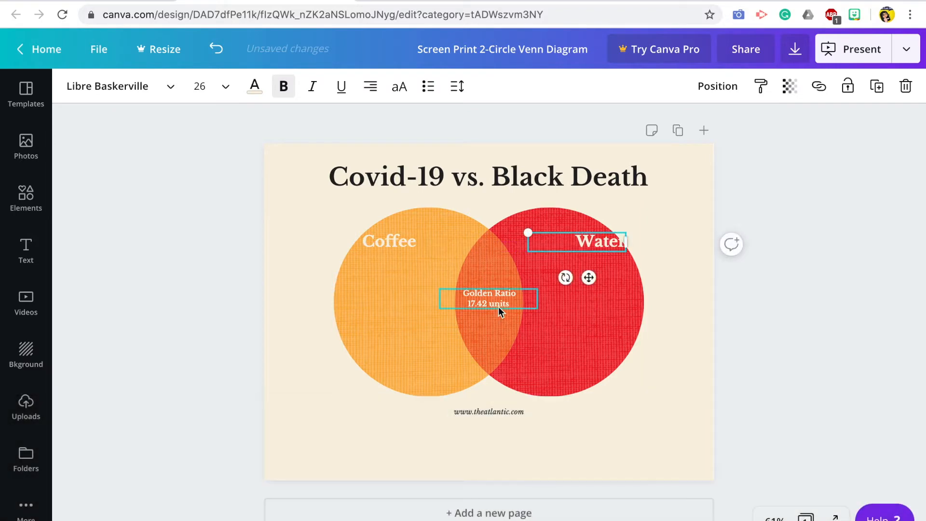
# Step: Delete the Golden Ratio text in the overlap and replace the web address below the circles with "Created by," and the author's name
pyautogui.click(496, 300)
pyautogui.press('Delete')
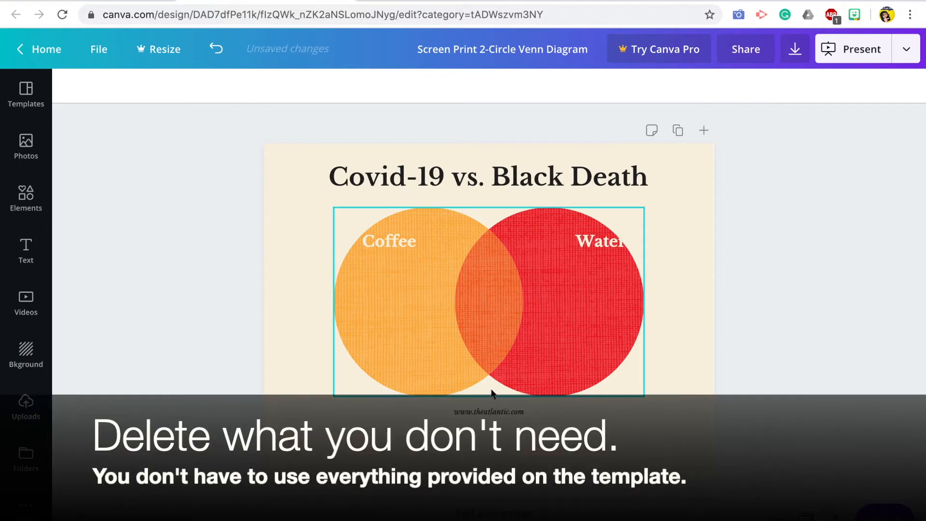
pyautogui.click(477, 412)
pyautogui.doubleClick(478, 412)
pyautogui.write('Created by,')
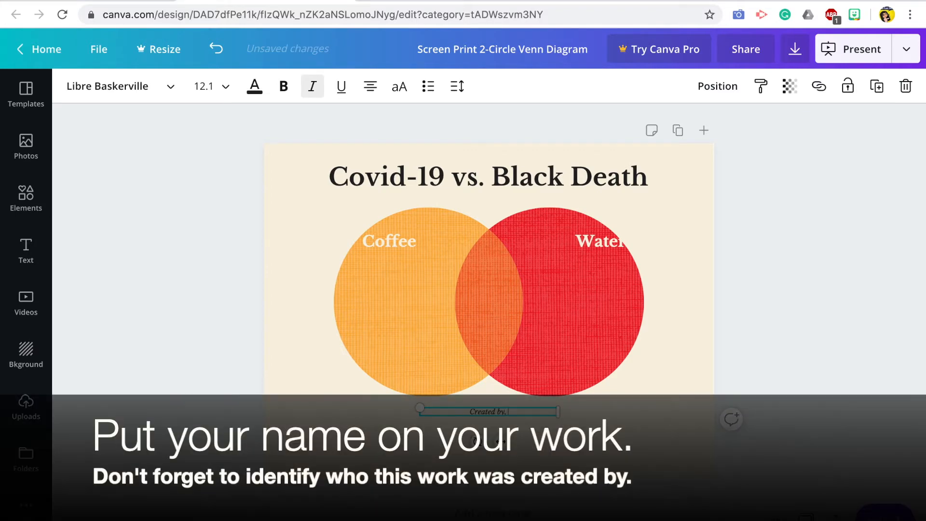
pyautogui.write(' Ms. Vang')
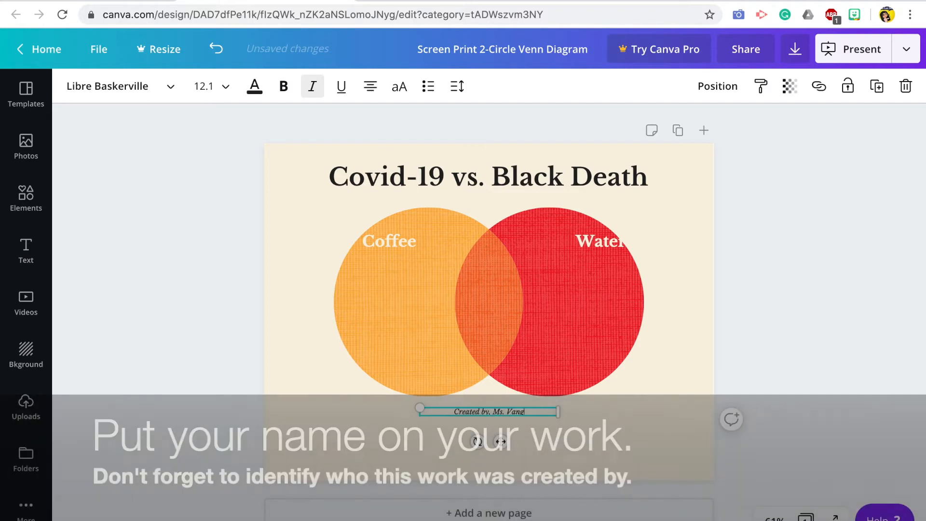
# Step: Set the credit line's font size to 21 and move it further down below the circles
pyautogui.click(224, 89)
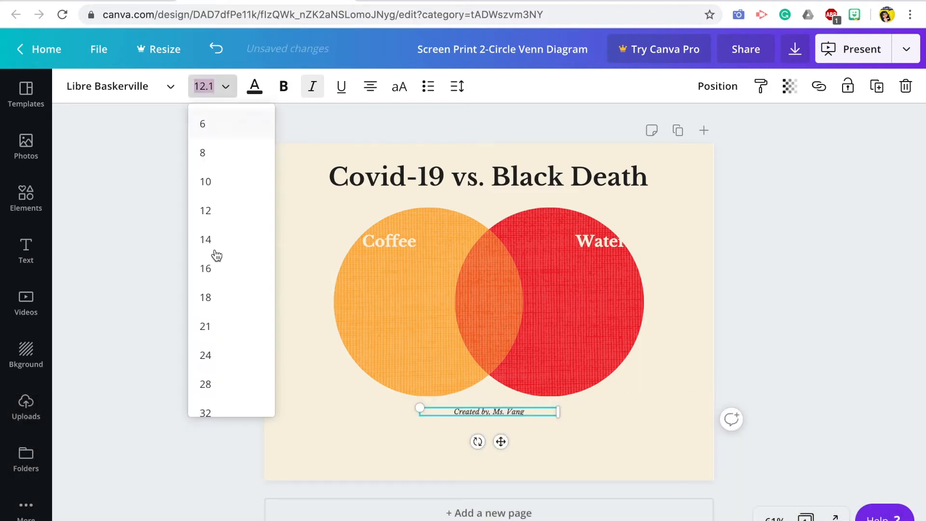
pyautogui.click(226, 327)
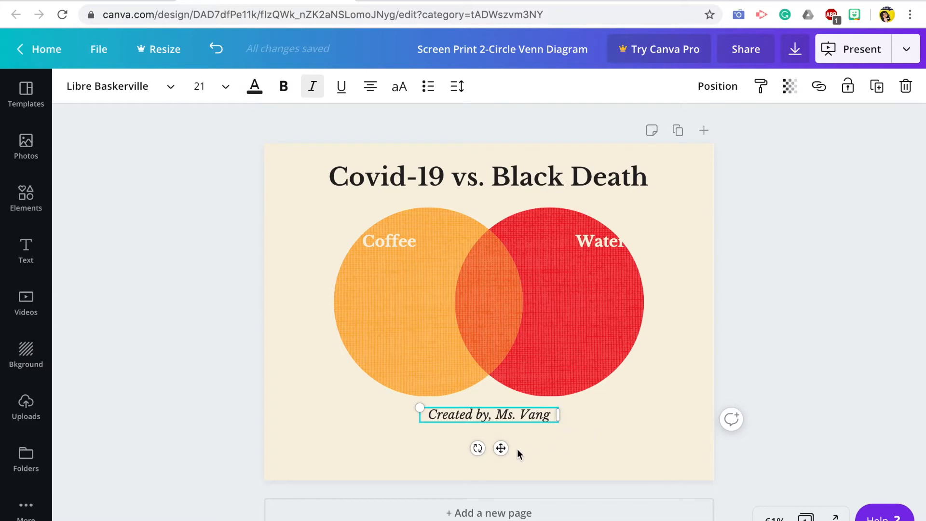
pyautogui.moveTo(502, 448); pyautogui.dragTo(502, 474)
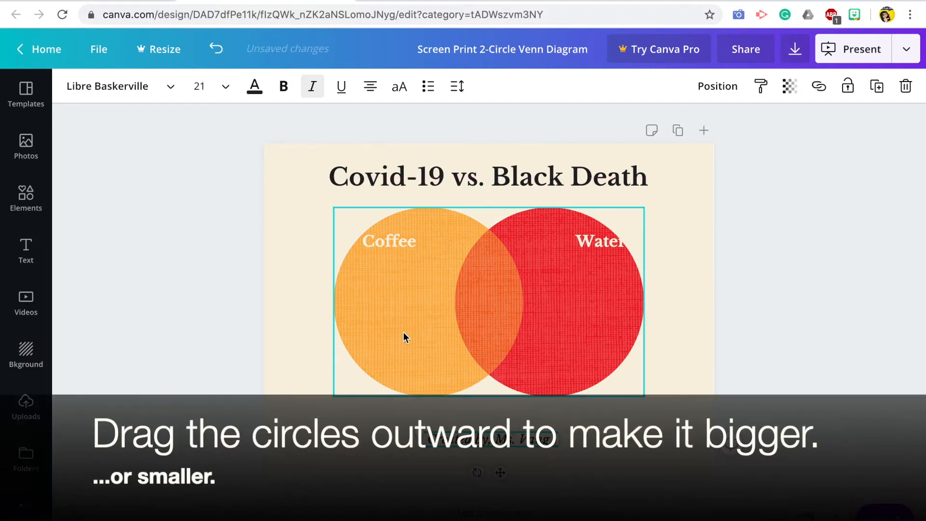
# Step: Enlarge the two-circle graphic so it fills the space between the title and the credit line, and reposition it around the centre
pyautogui.click(393, 344)
pyautogui.moveTo(303, 412); pyautogui.dragTo(302, 415)
pyautogui.moveTo(571, 337); pyautogui.dragTo(566, 342)
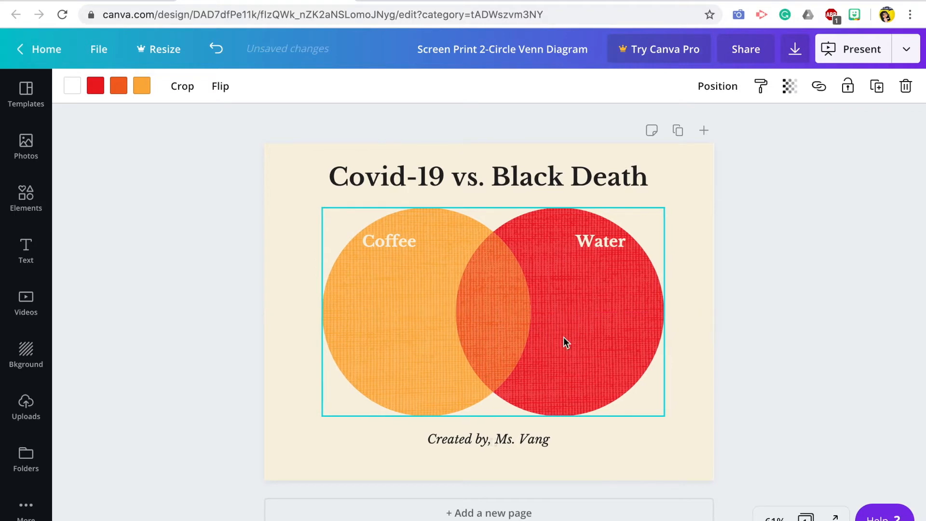
# Step: Change the text color of the Coffee and Water labels to the black document color
pyautogui.click(395, 243)
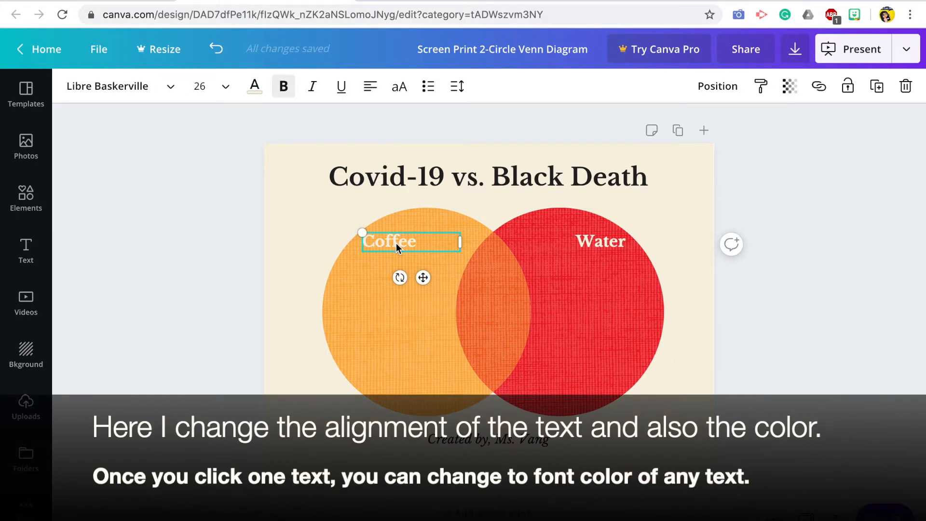
pyautogui.click(255, 91)
pyautogui.click(85, 231)
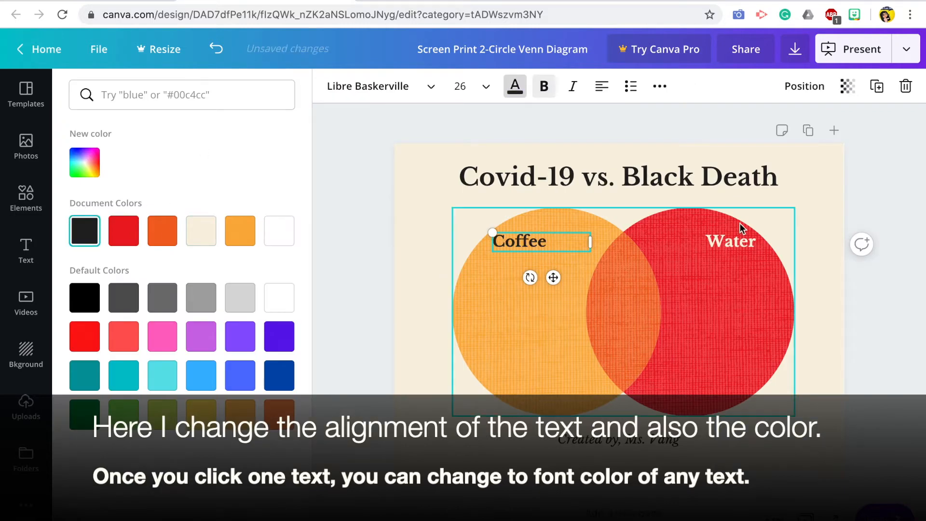
pyautogui.click(741, 243)
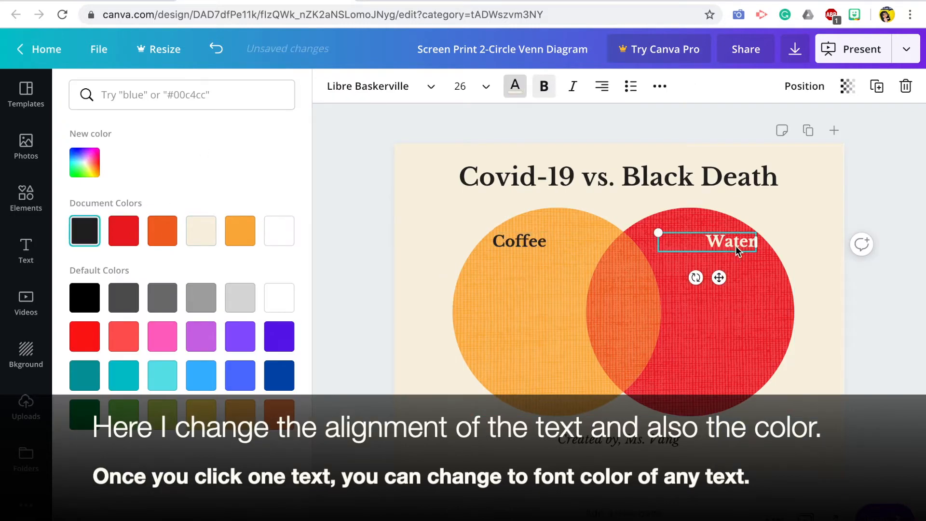
pyautogui.click(83, 233)
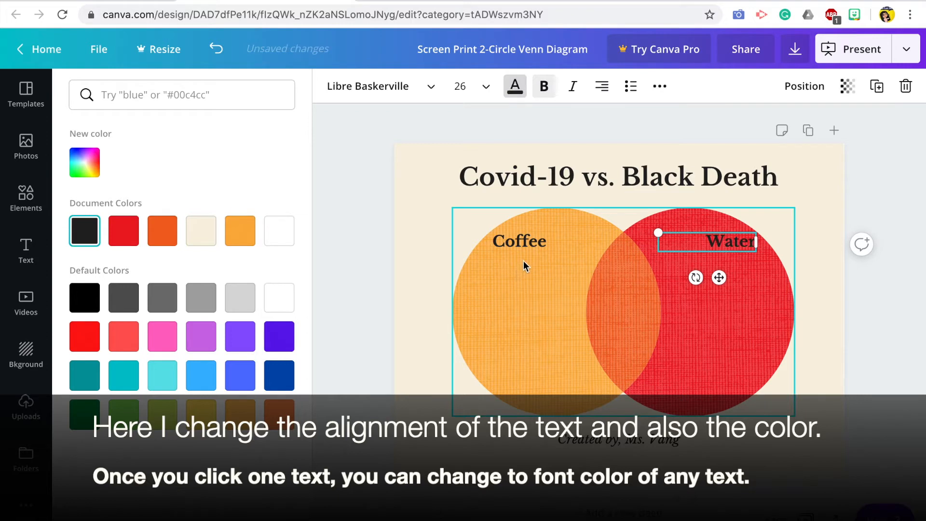
# Step: Center-align the text of the Water and Coffee labels
pyautogui.click(601, 87)
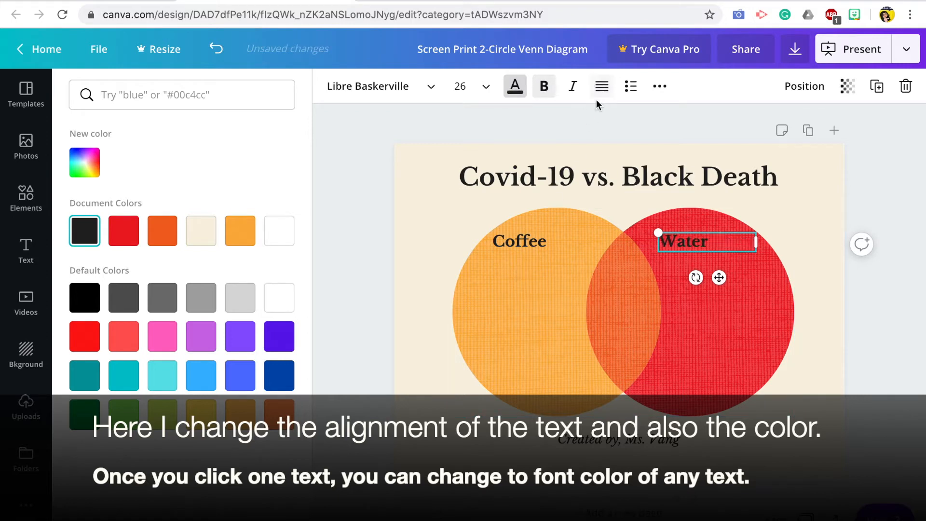
pyautogui.click(599, 96)
pyautogui.click(519, 241)
pyautogui.click(601, 97)
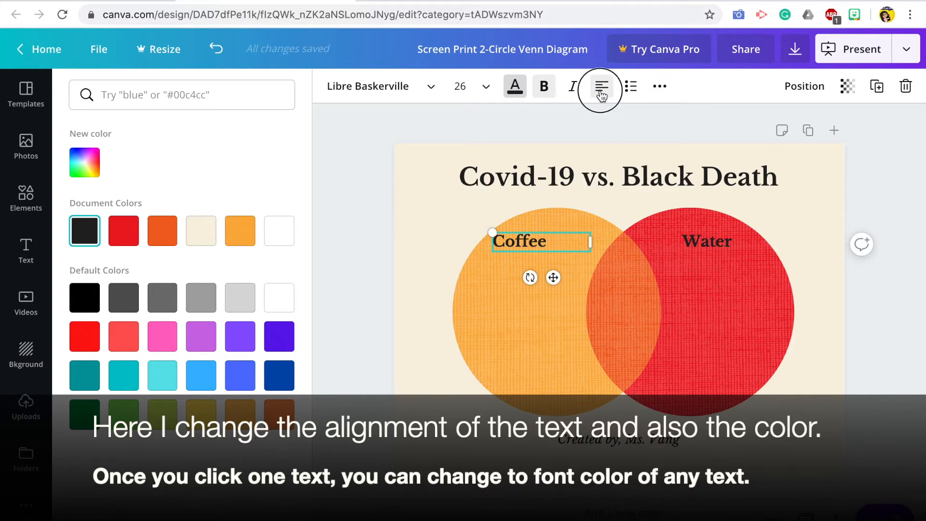
# Step: Replace the Coffee label with "Covid-19" and the Water label with "Black Death", and deselect the text
pyautogui.click(571, 241)
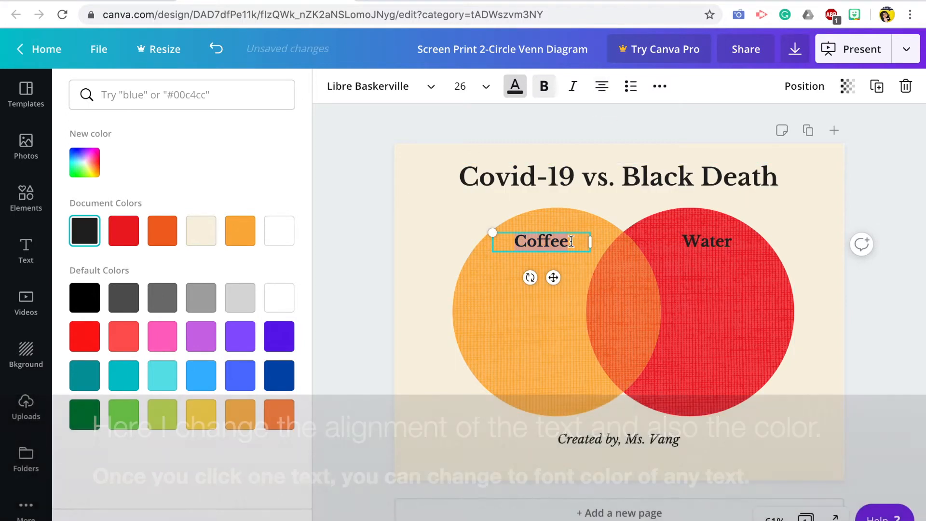
pyautogui.write('Covid-')
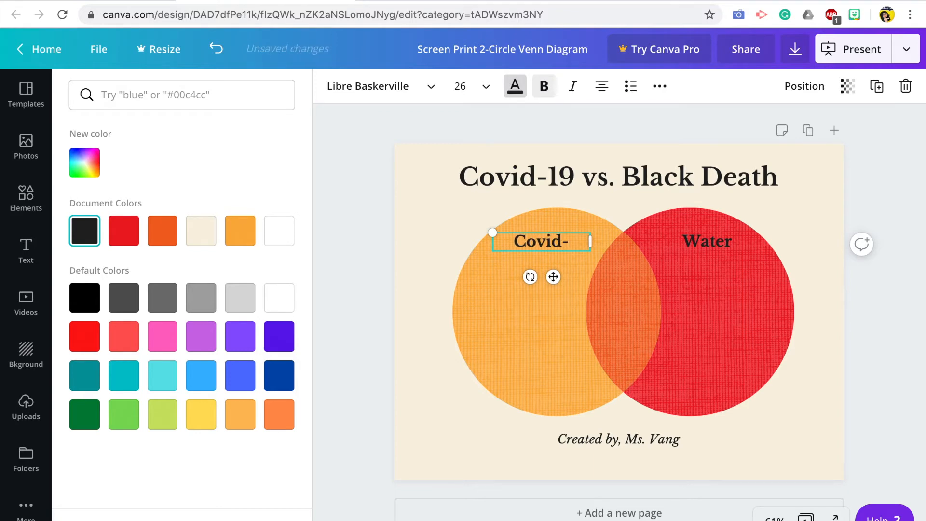
pyautogui.write('19')
pyautogui.click(701, 242)
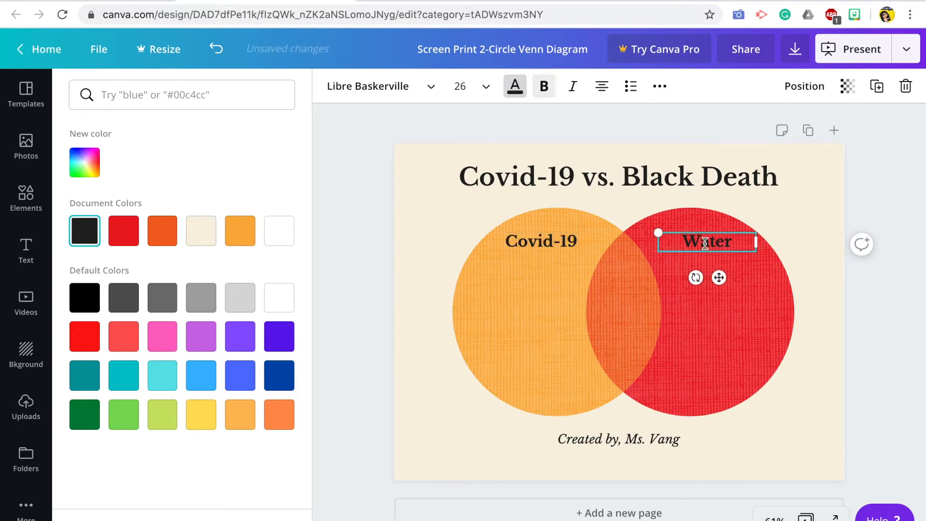
pyautogui.doubleClick(705, 242)
pyautogui.write('Black Death')
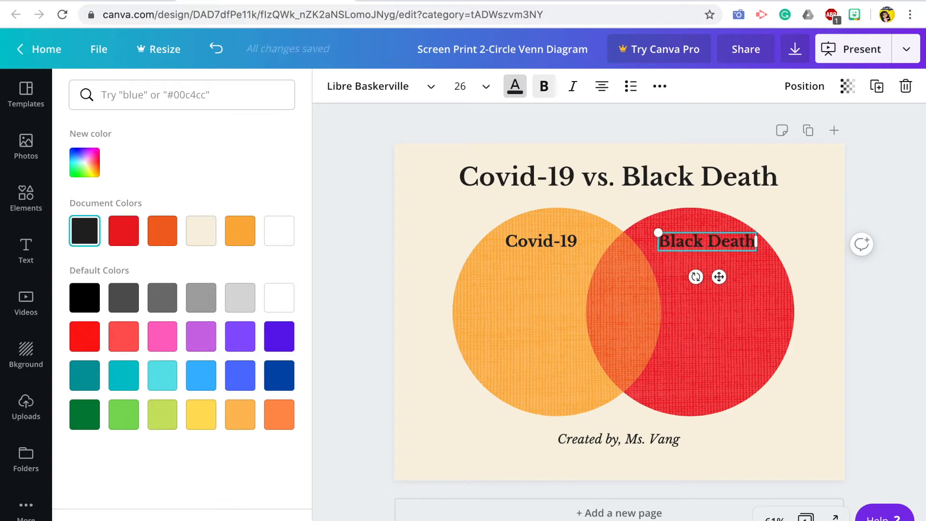
pyautogui.click(352, 261)
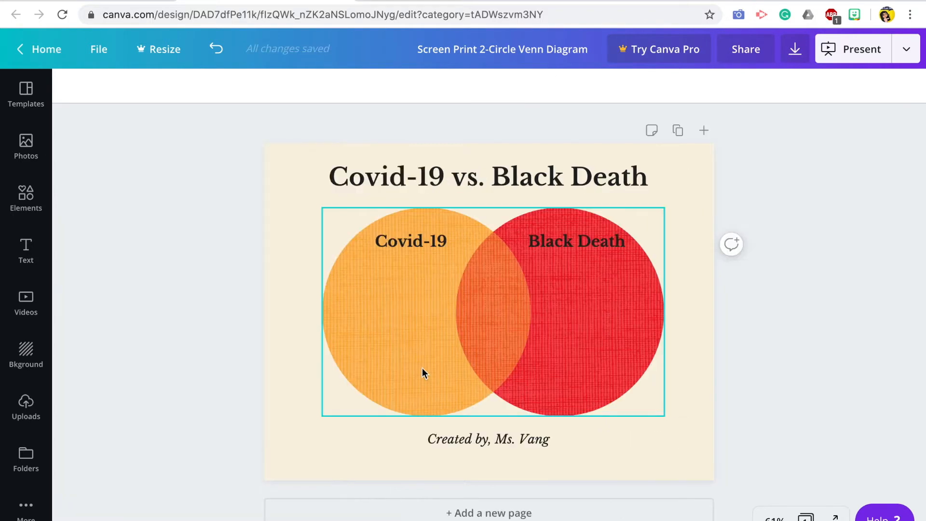
# Step: Add a body text box below the Covid-19 label, shrink it to fit the circle, and format it as a left-aligned bulleted list
pyautogui.click(27, 252)
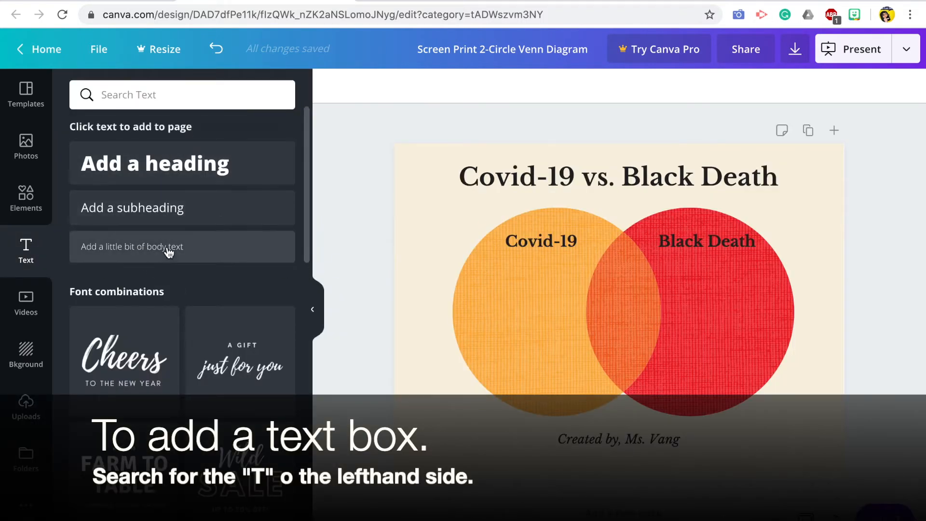
pyautogui.scroll(-12, 182, 371)
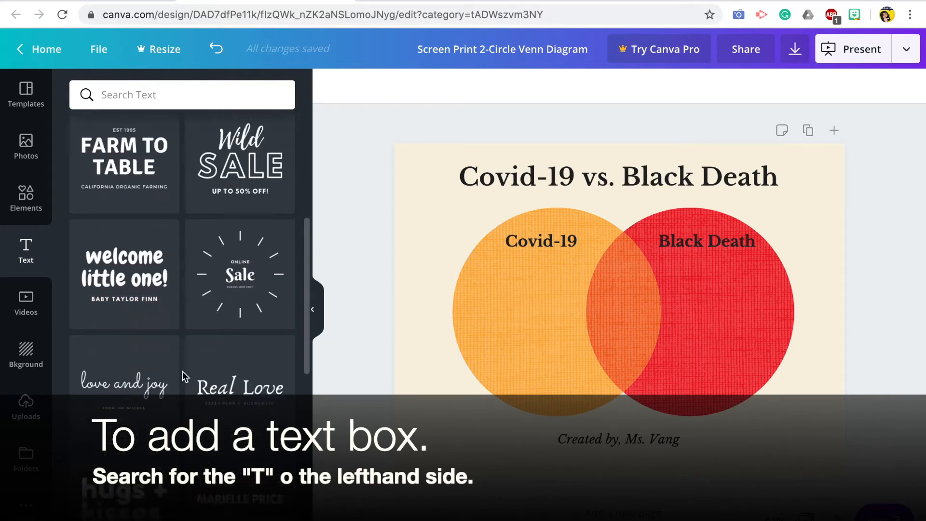
pyautogui.scroll(15, 183, 371)
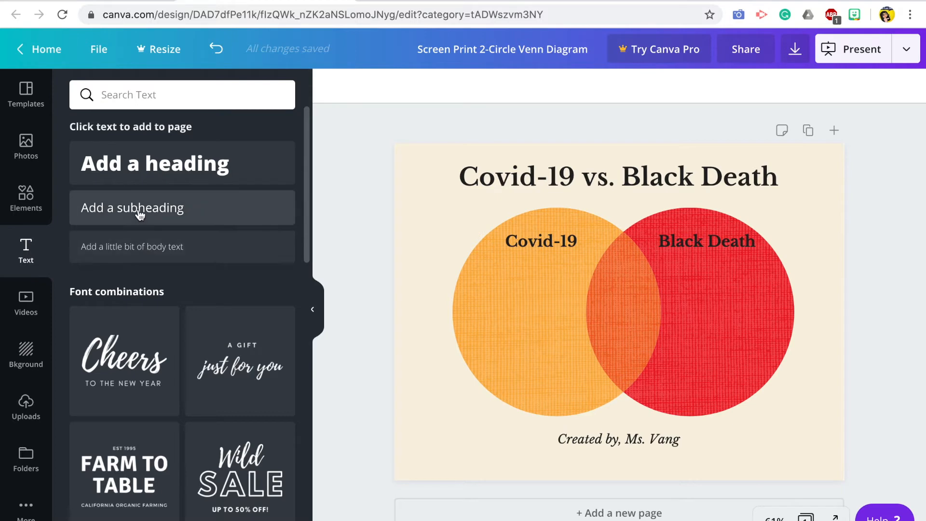
pyautogui.moveTo(136, 212); pyautogui.dragTo(518, 273)
pyautogui.moveTo(625, 282); pyautogui.dragTo(575, 387)
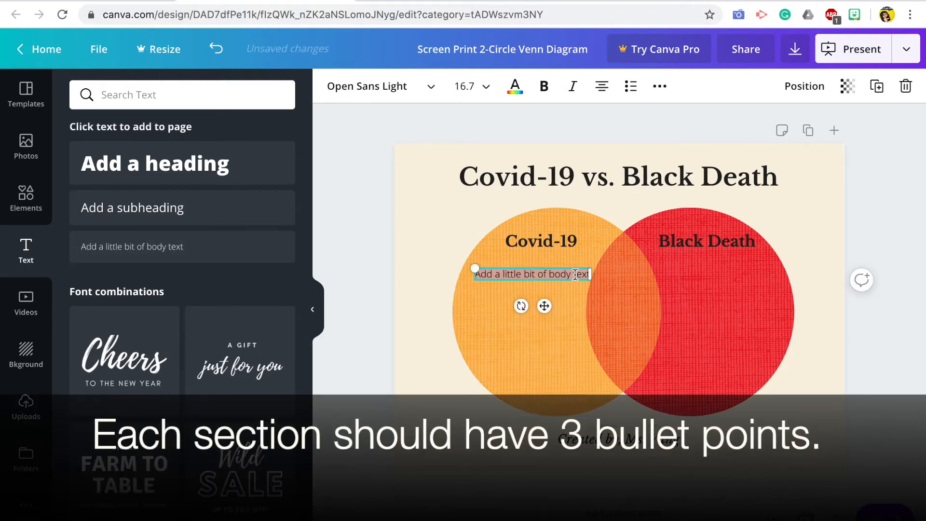
pyautogui.click(630, 88)
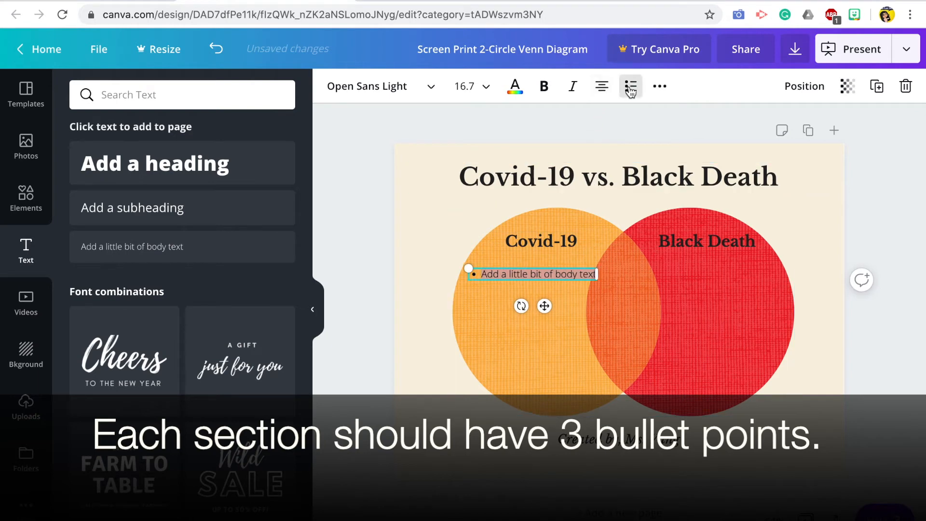
pyautogui.click(601, 88)
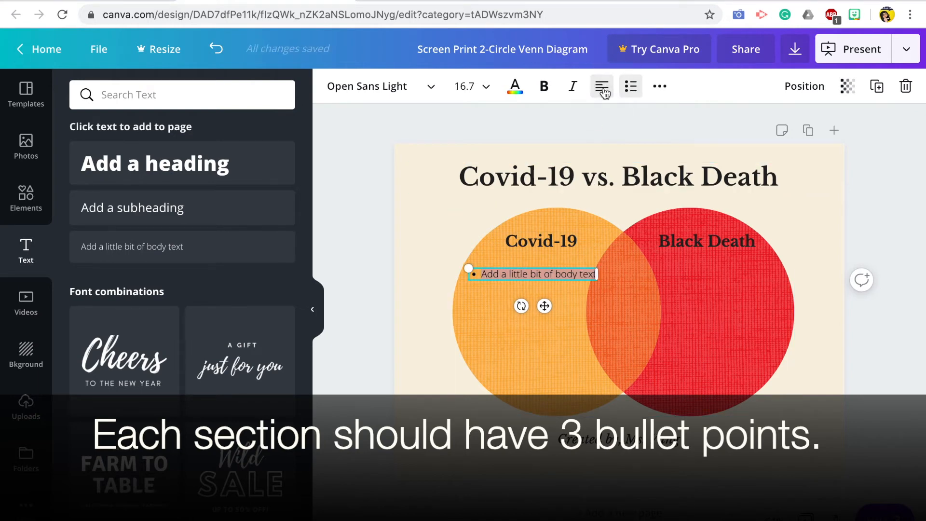
# Step: Replace the placeholder bullet under Covid-19 with "Happened in 2019/2020"
pyautogui.doubleClick(532, 275)
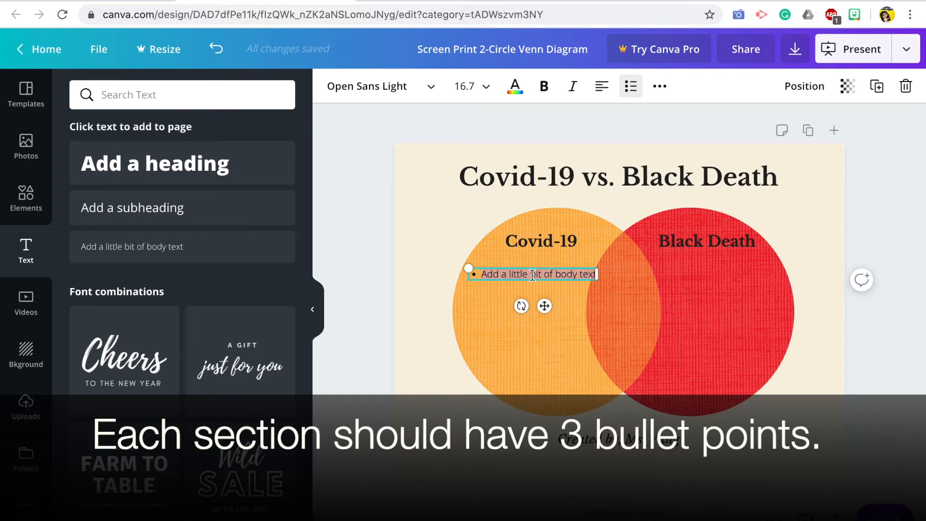
pyautogui.write('Hap')
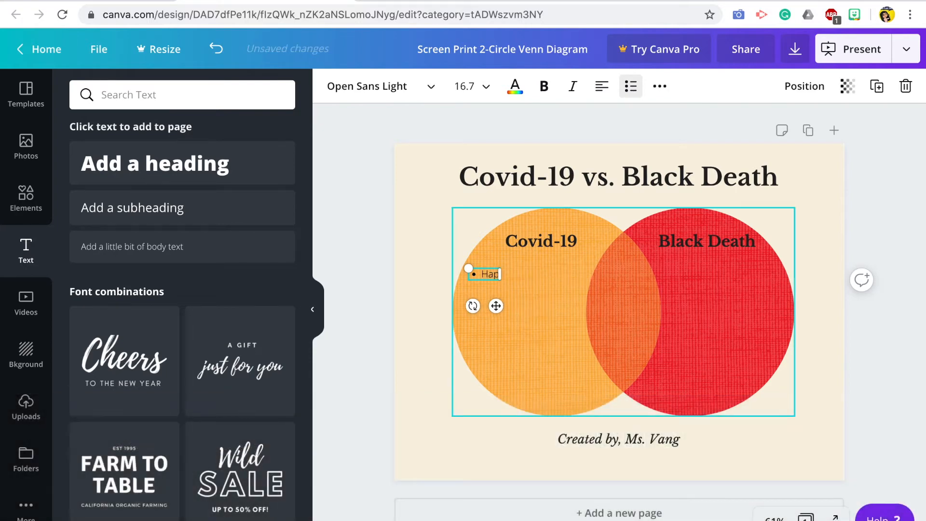
pyautogui.write('pened in')
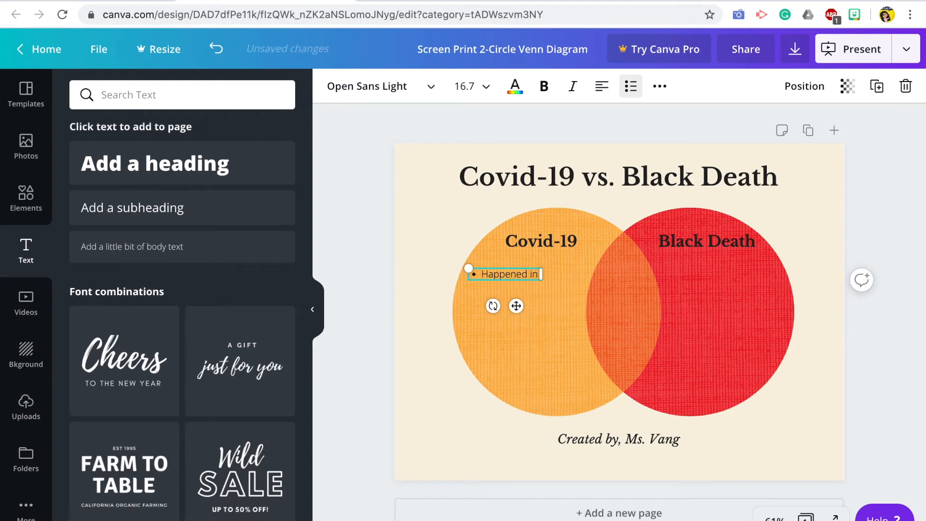
pyautogui.write(' 2099')
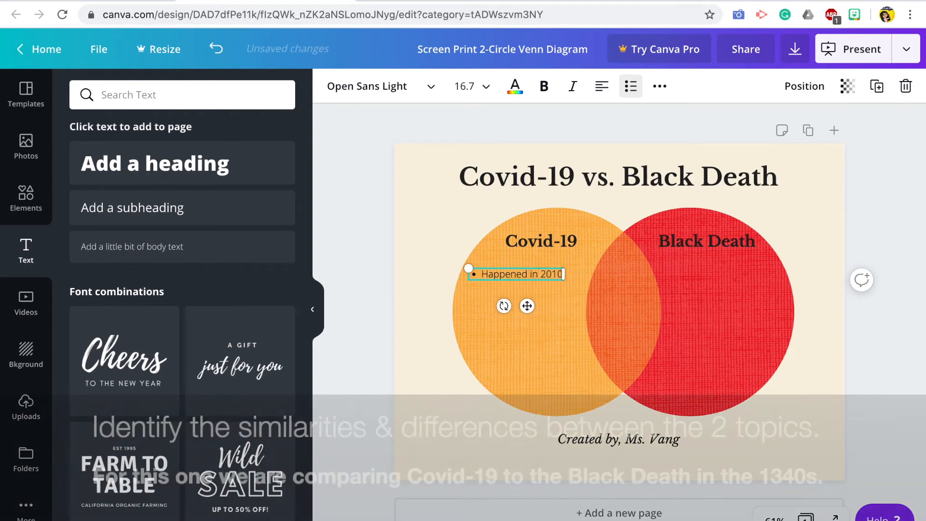
pyautogui.write('/20')
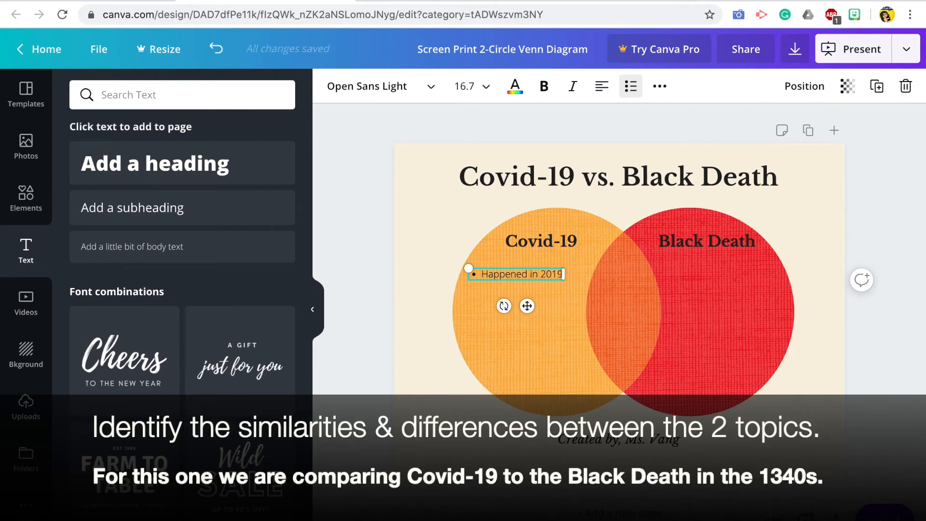
pyautogui.write('20')
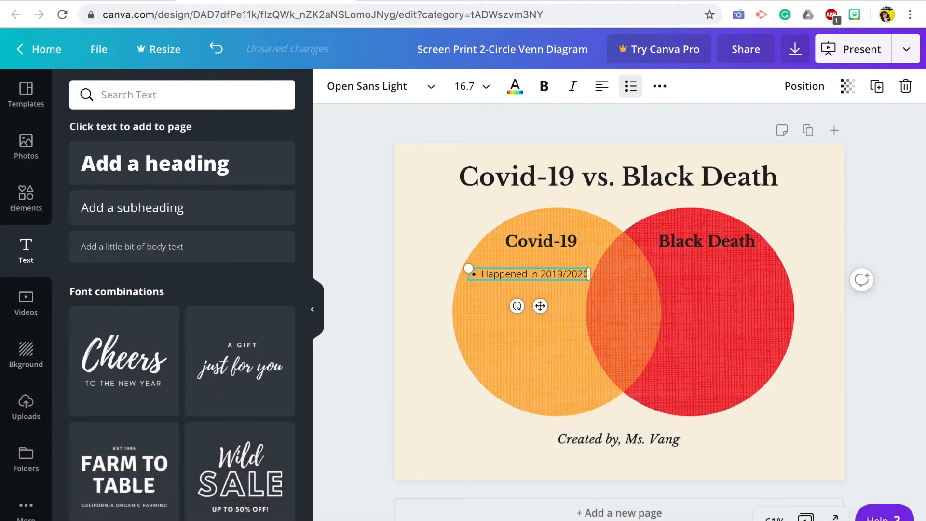
# Step: Add a second Covid-19 bullet reading "Originated from Wuhan"
pyautogui.press('Return')
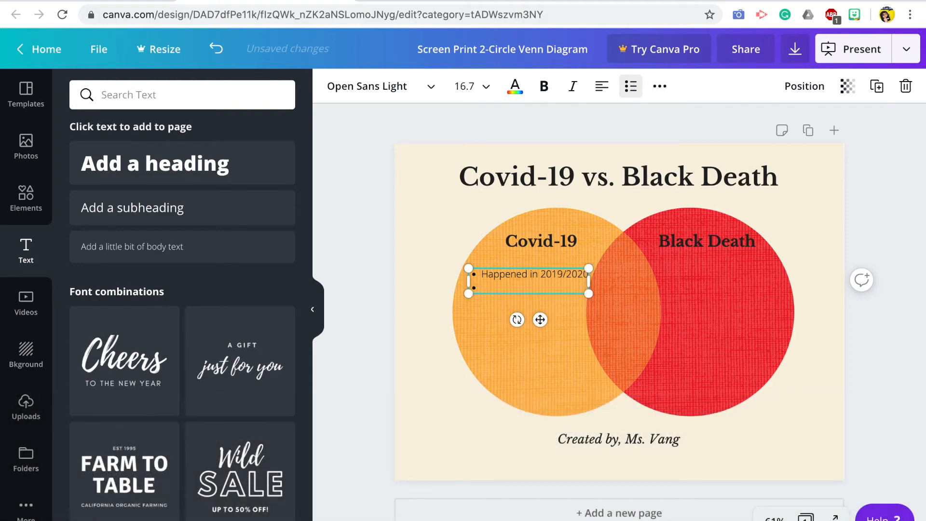
pyautogui.write('Took pla')
pyautogui.write('inated from Wuhan')
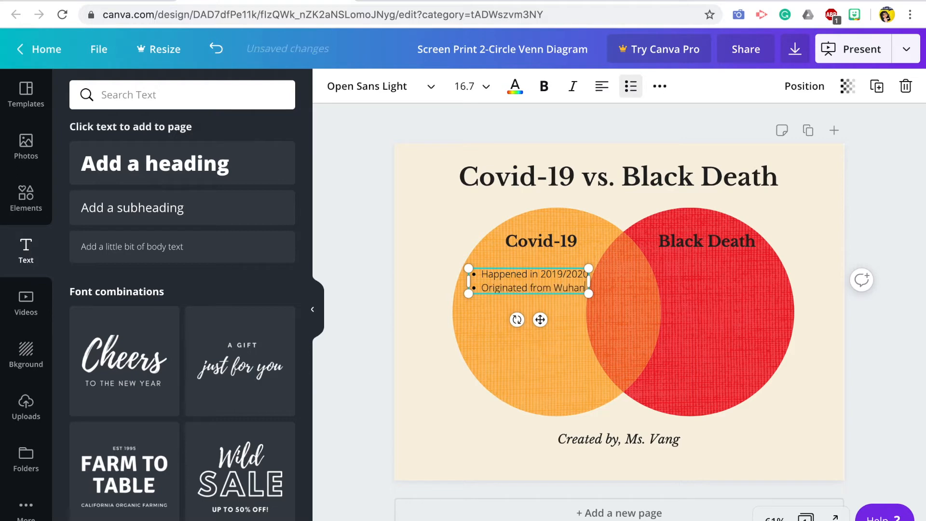
# Step: Add a third Covid-19 bullet reading "Symptoms include respiratory symtoms"
pyautogui.press('Return')
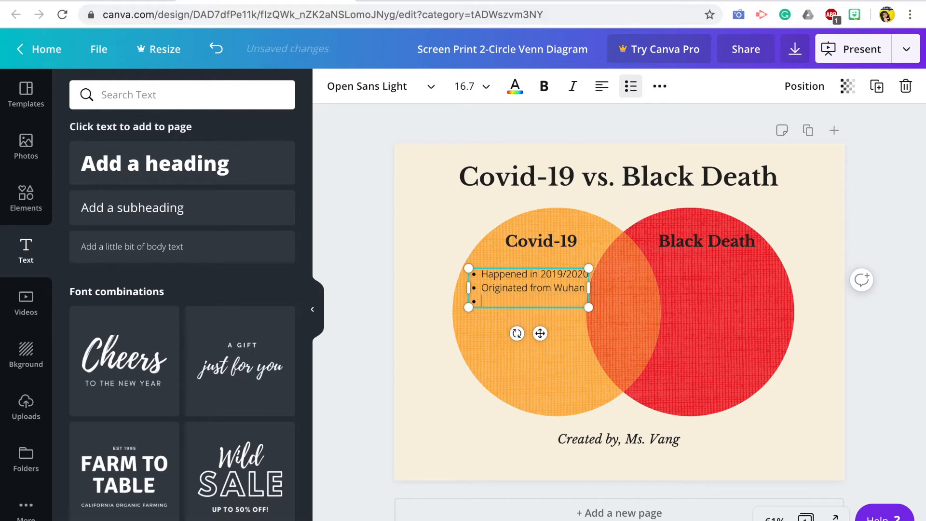
pyautogui.write('Symptoms include respiratory symtoms')
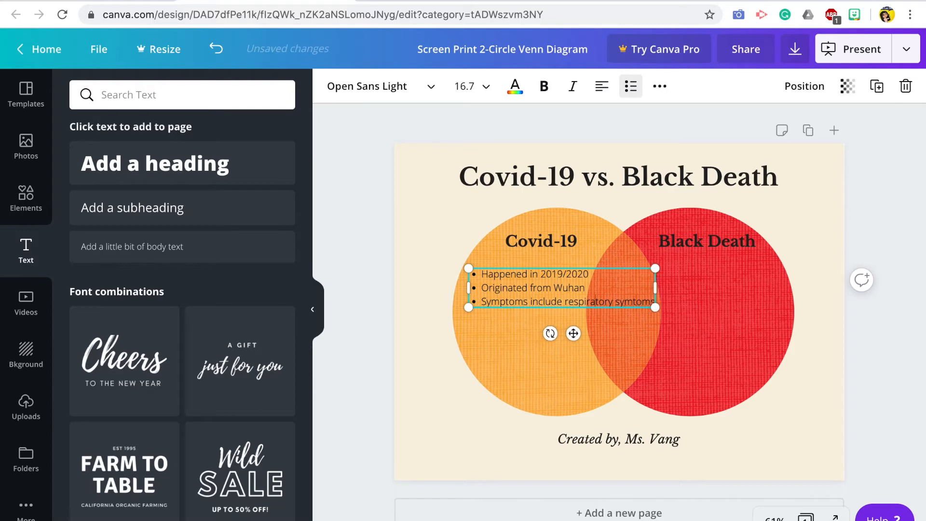
# Step: Break the third Covid-19 bullet before "respiratory" so the rest continues on an unbulleted line, and deselect the text box
pyautogui.press('Return')
pyautogui.press('Return')
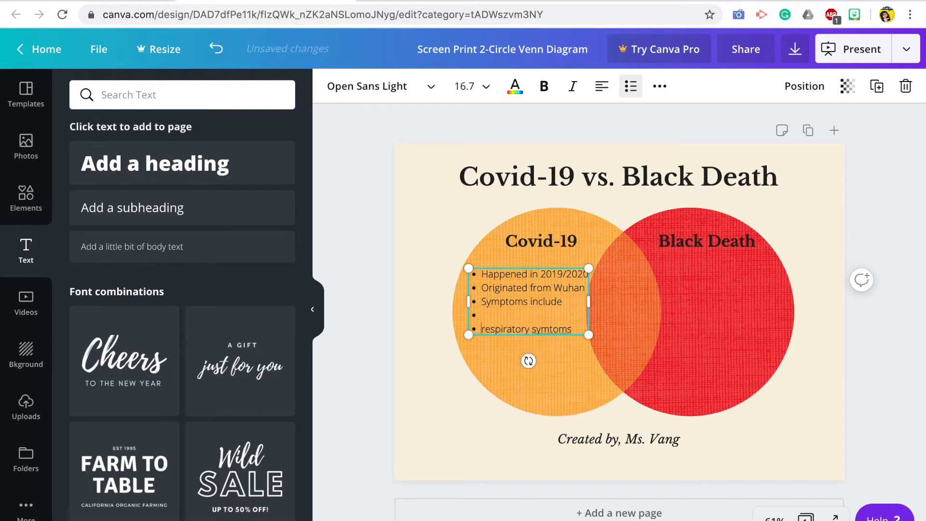
pyautogui.press('BackSpace')
pyautogui.press('BackSpace')
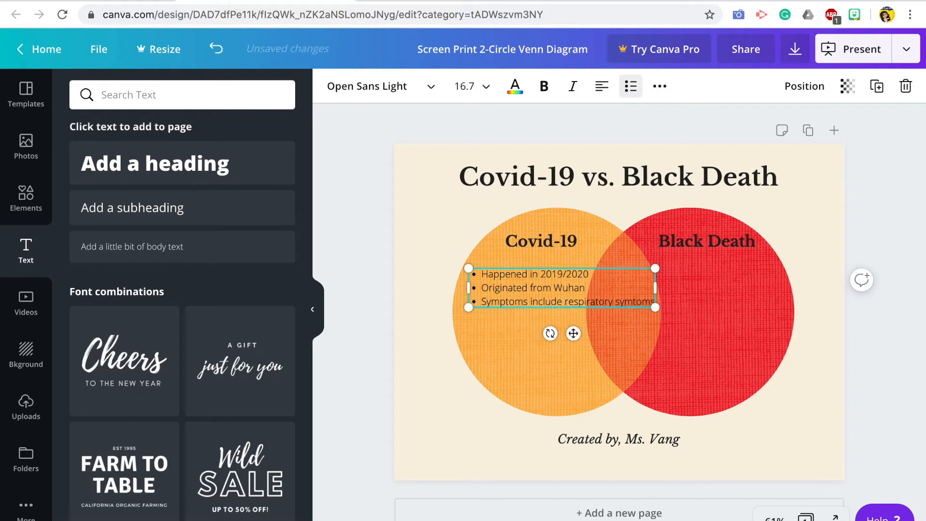
pyautogui.press('Return')
pyautogui.press('BackSpace')
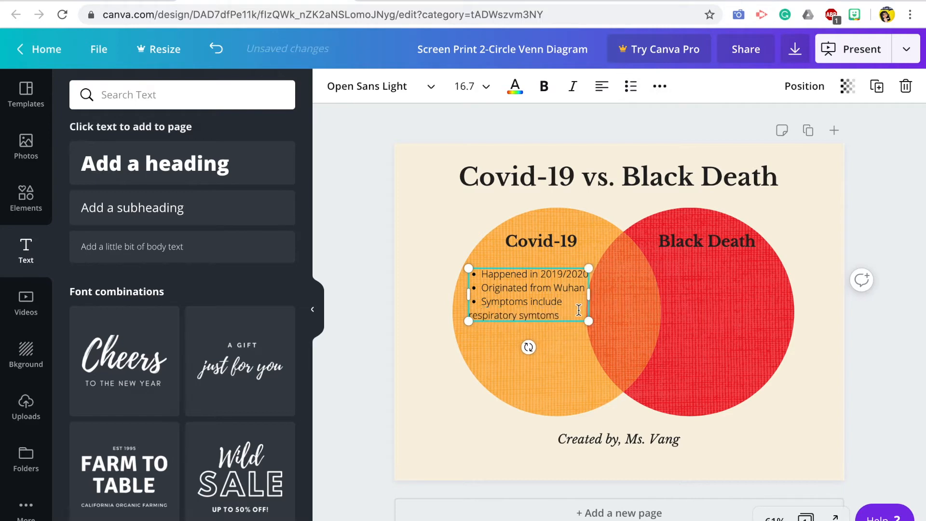
pyautogui.click(347, 213)
# Step: Add a body text box below the Black Death label, scale it to size 15.3, and make it a left-aligned bulleted list
pyautogui.moveTo(140, 246); pyautogui.dragTo(723, 259)
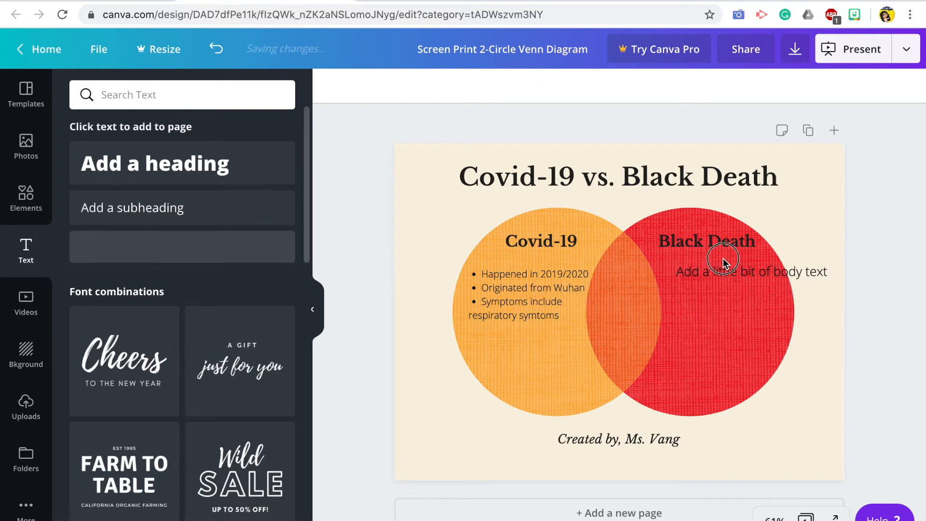
pyautogui.moveTo(788, 280); pyautogui.dragTo(771, 374)
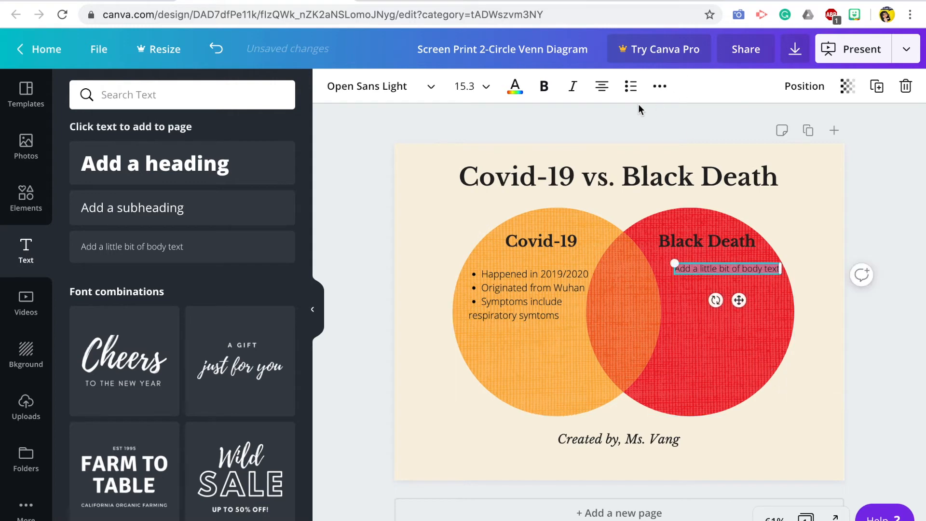
pyautogui.click(601, 86)
pyautogui.click(629, 88)
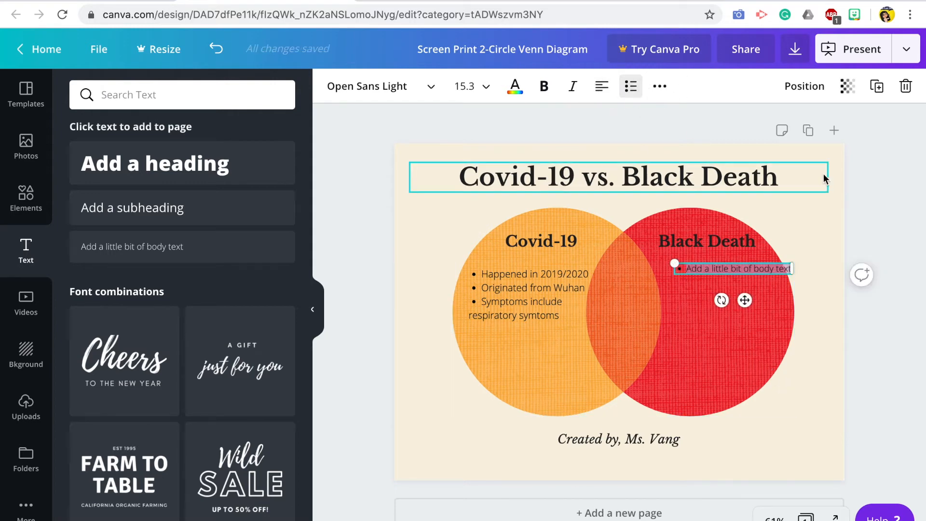
# Step: Replace the placeholder bullet under Black Death with "Happened in the 1340s"
pyautogui.write('Happed')
pyautogui.press('BackSpace')
pyautogui.write('ned')
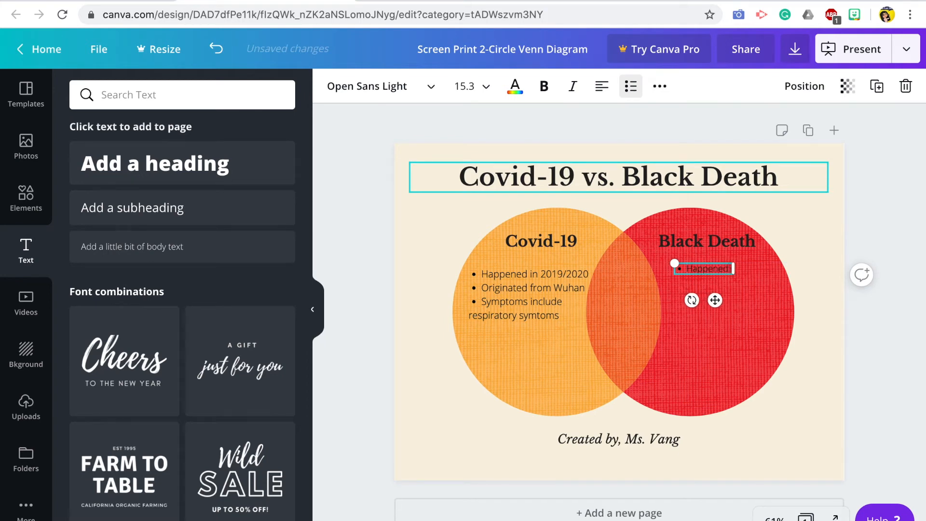
pyautogui.write(' in the 1340s')
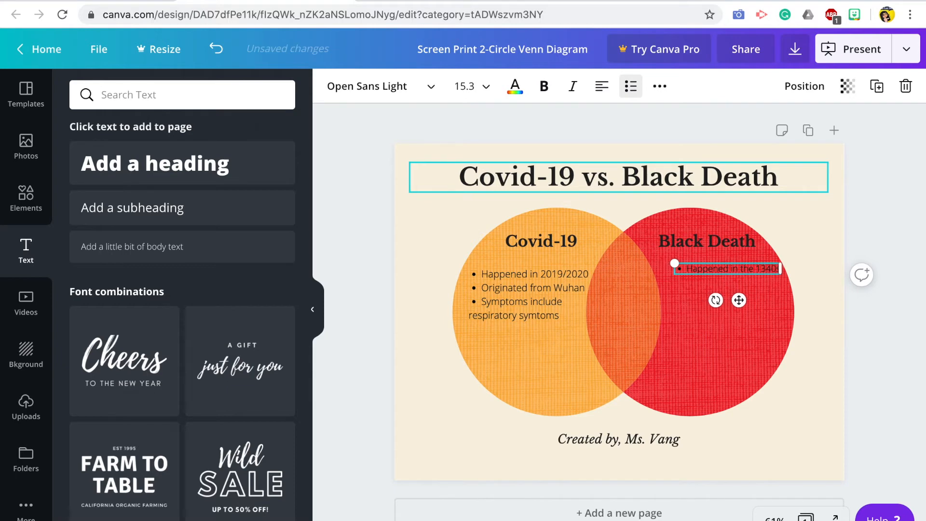
# Step: Add a second Black Death bullet reading "Large broils on body" and leave an empty third bullet below it
pyautogui.press('Return')
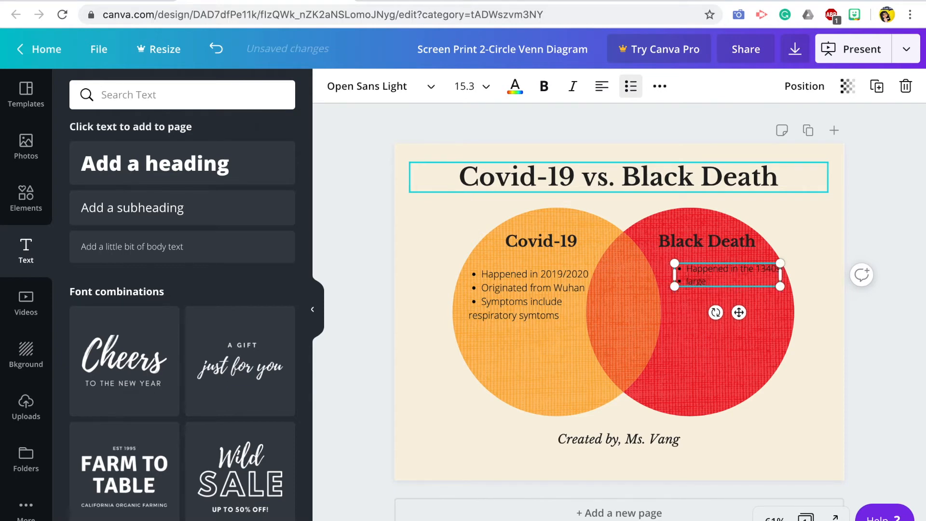
pyautogui.write('large boil')
pyautogui.press('BackSpace')
pyautogui.press('BackSpace')
pyautogui.press('BackSpace')
pyautogui.write('r')
pyautogui.press('Return')
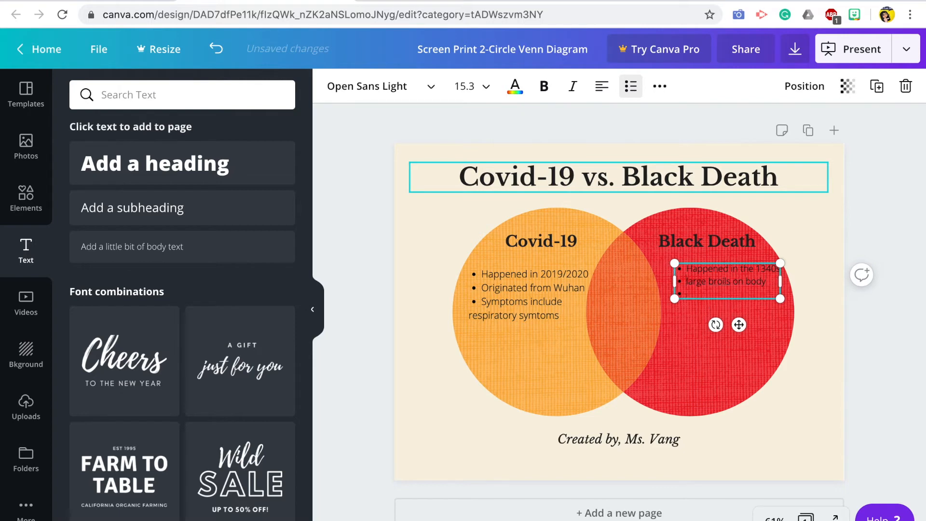
pyautogui.press('BackSpace')
pyautogui.write('L')
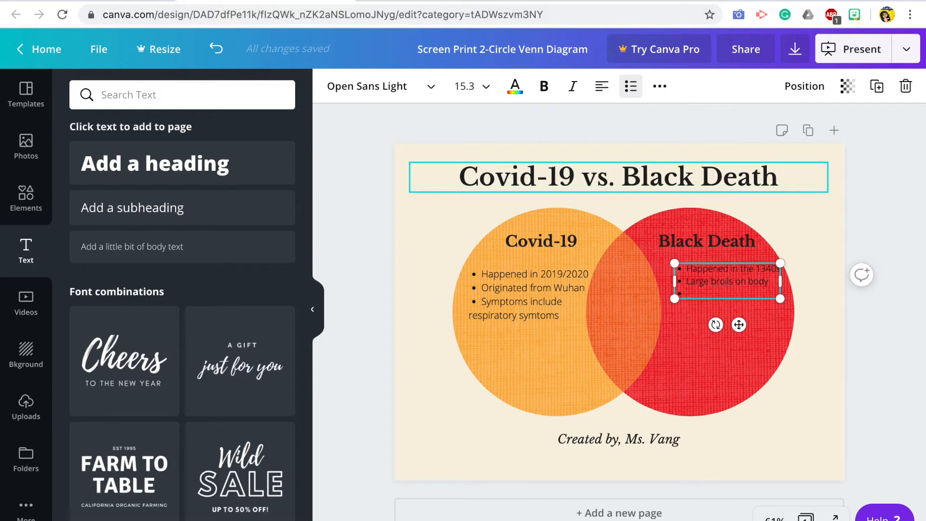
# Step: Add a small left-aligned, bulleted body text box reading "Both from China" in the overlap of the two circles
pyautogui.moveTo(103, 246); pyautogui.dragTo(608, 280)
pyautogui.moveTo(743, 292); pyautogui.dragTo(644, 313)
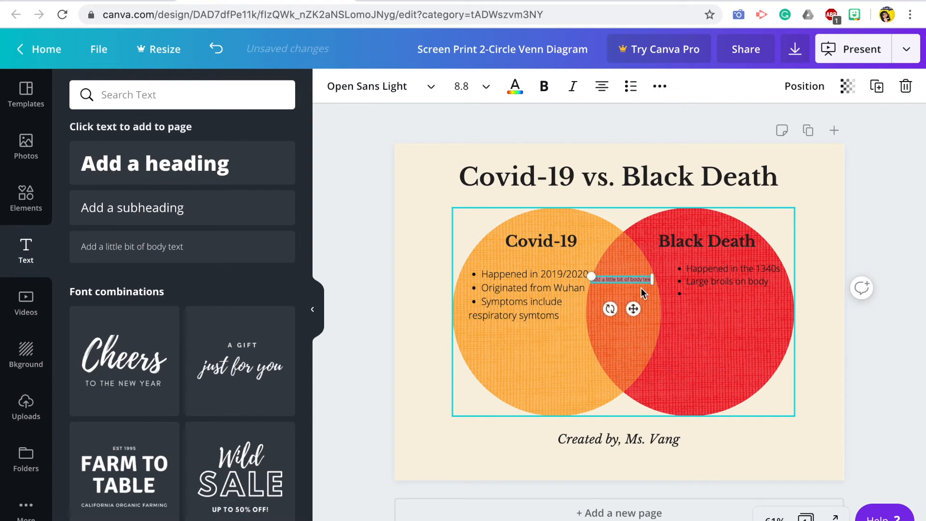
pyautogui.click(630, 86)
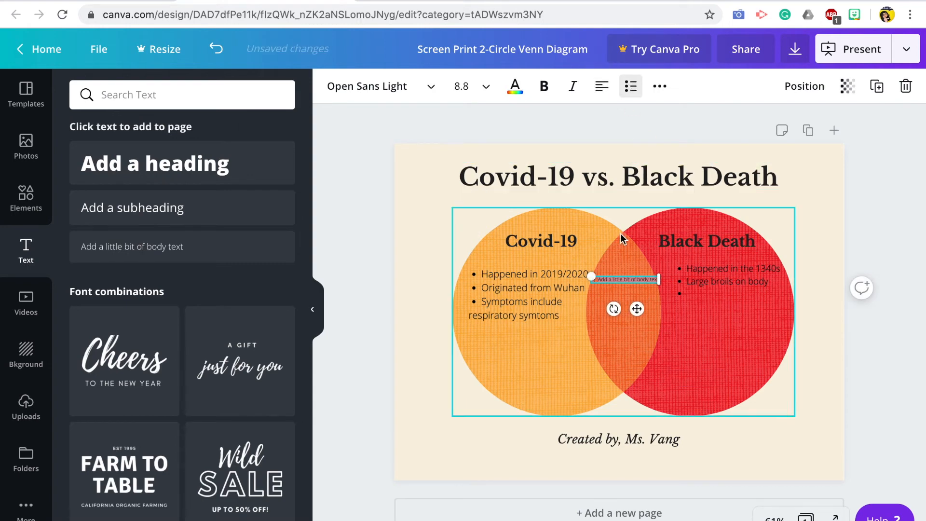
pyautogui.moveTo(658, 278); pyautogui.dragTo(629, 279)
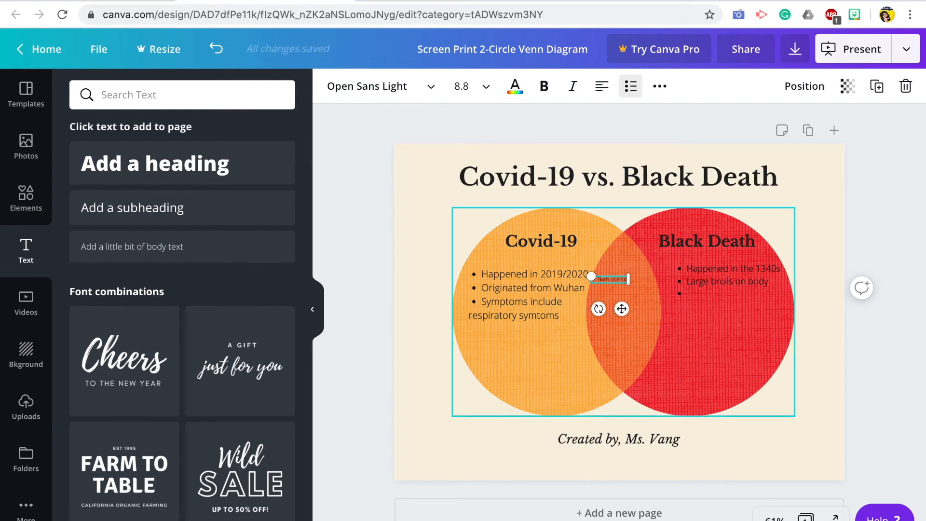
pyautogui.moveTo(628, 278)
pyautogui.mouseDown()
pyautogui.moveTo(611, 279)
pyautogui.moveTo(637, 279)
pyautogui.mouseUp()
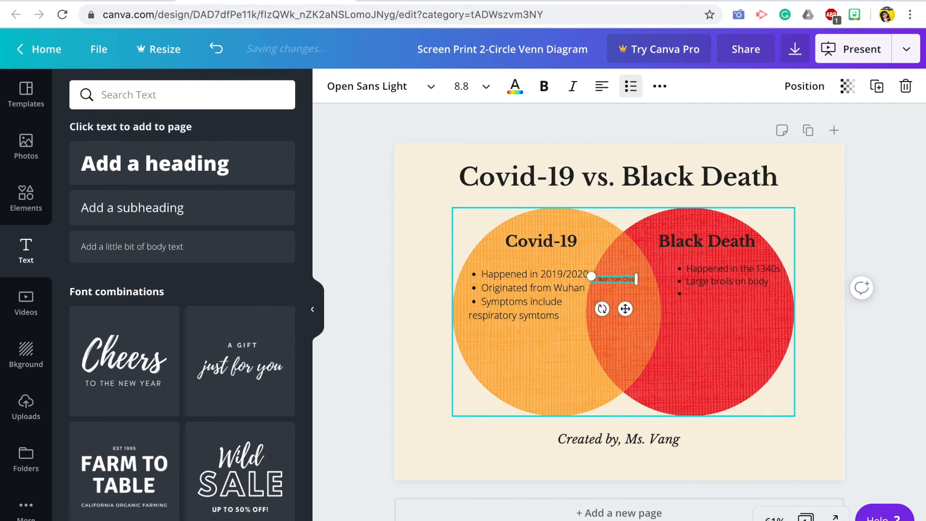
# Step: Enlarge the "Both from China" text to size 24, reposition it in the overlap, and scale it down to 15.3 to fit
pyautogui.click(484, 88)
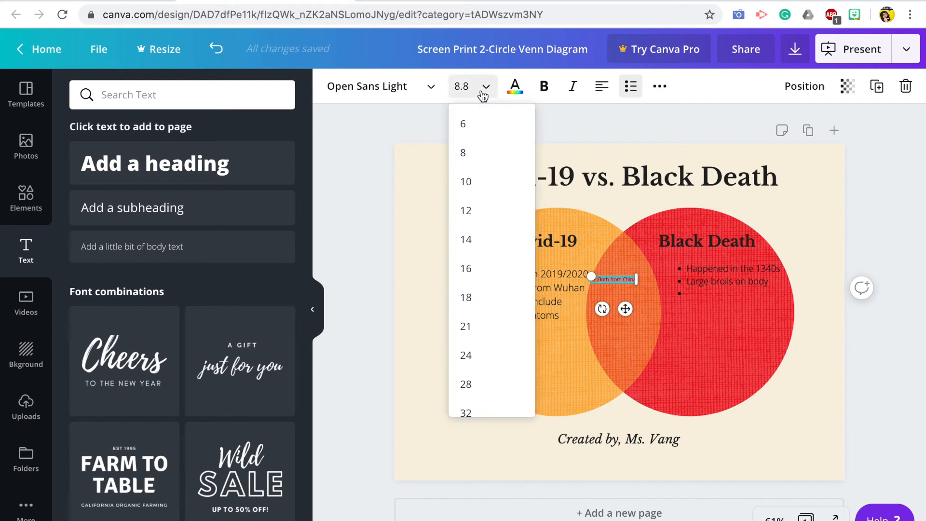
pyautogui.click(481, 355)
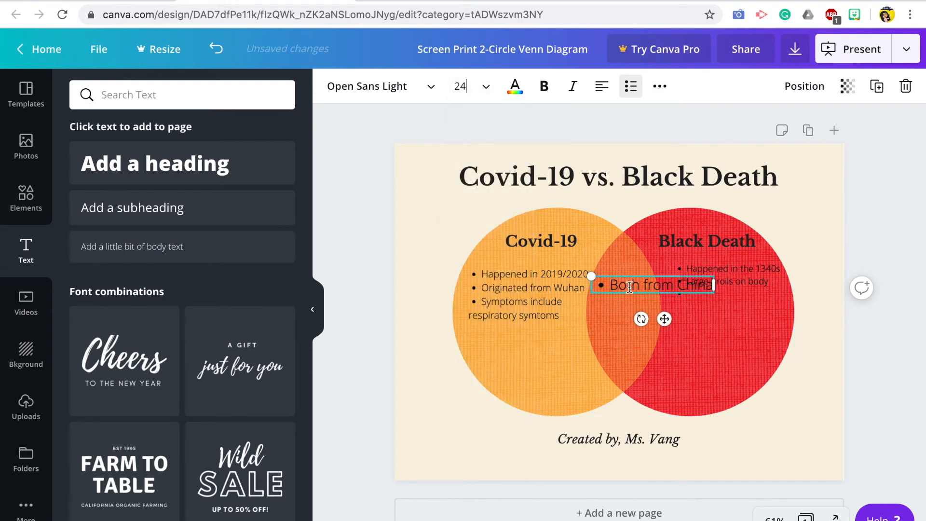
pyautogui.moveTo(641, 275); pyautogui.dragTo(633, 305)
pyautogui.moveTo(700, 316); pyautogui.dragTo(657, 312)
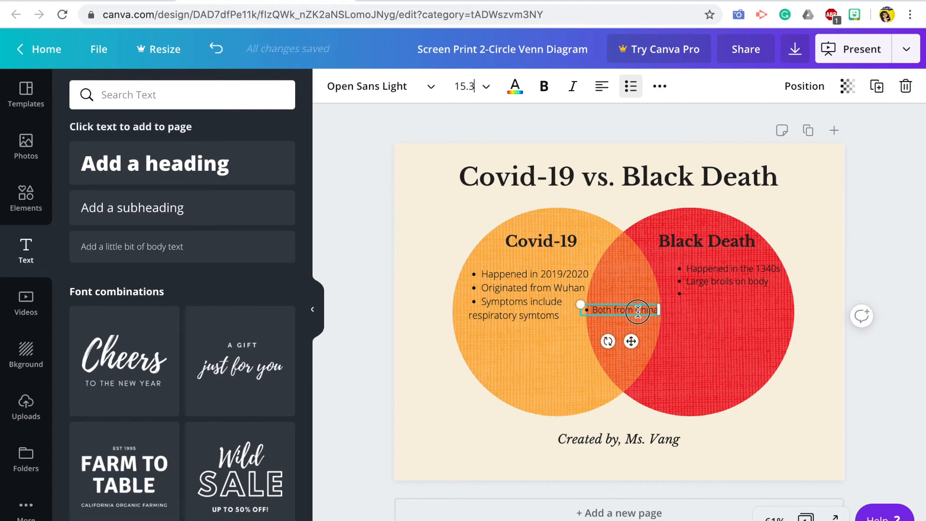
# Step: Add a second bullet reading "A global pandemic" below "Both from China" in the overlap
pyautogui.press('Return')
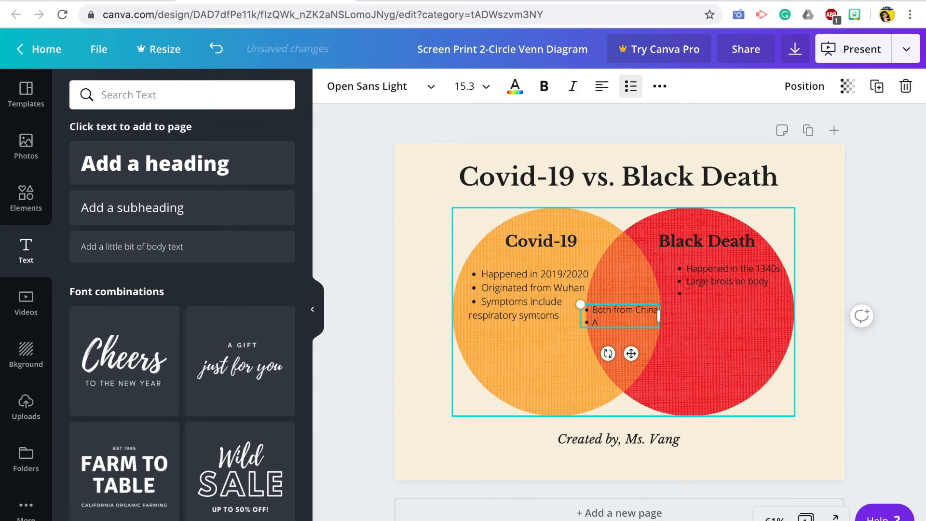
pyautogui.write('A global pandemic')
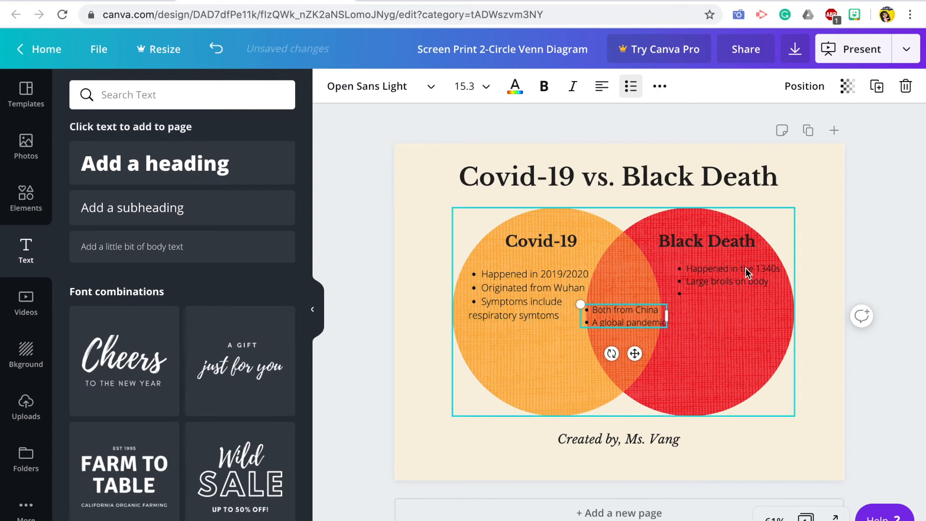
# Step: Fill the third Black Death bullet with "Started due to infected f fleas and rats" and widen its text box slightly
pyautogui.click(745, 269)
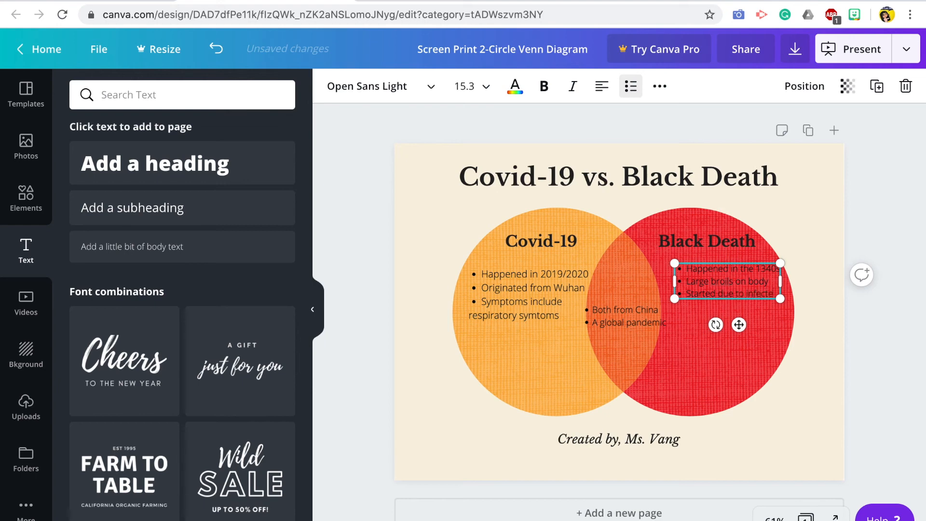
pyautogui.moveTo(780, 280)
pyautogui.mouseDown()
pyautogui.moveTo(799, 280)
pyautogui.moveTo(784, 281)
pyautogui.mouseUp()
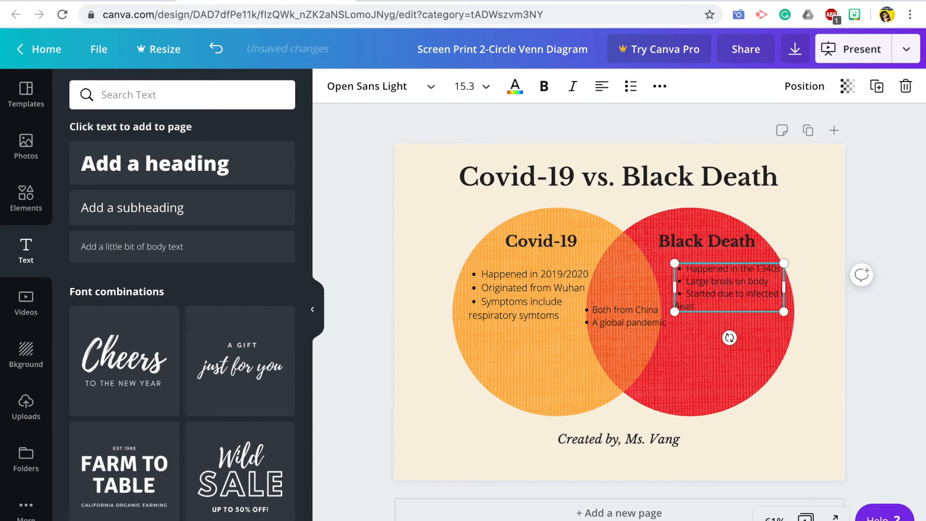
pyautogui.write('rats')
pyautogui.click(341, 254)
# Step: Collapse the side panel, then shrink the overlap's bulleted text and move it up between the two circles' bullet lists
pyautogui.click(312, 313)
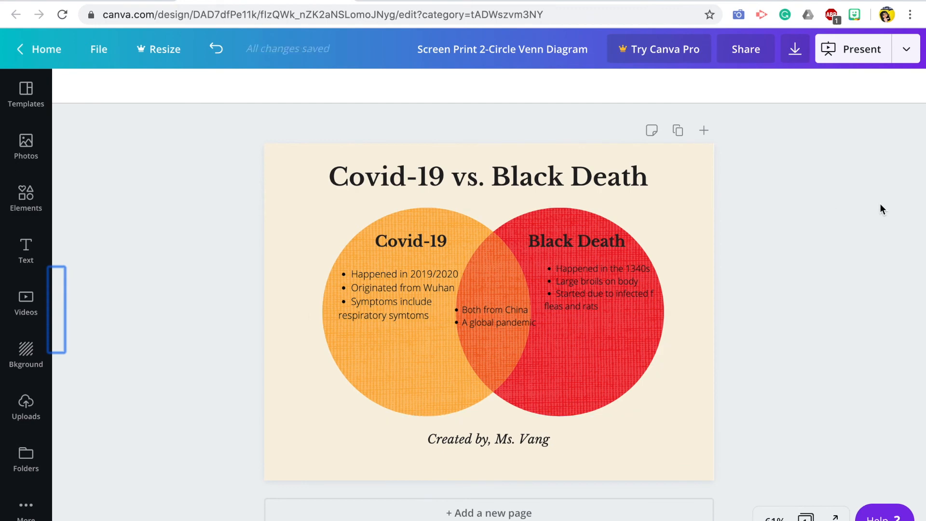
pyautogui.click(503, 311)
pyautogui.moveTo(501, 285); pyautogui.dragTo(526, 285)
pyautogui.click(753, 237)
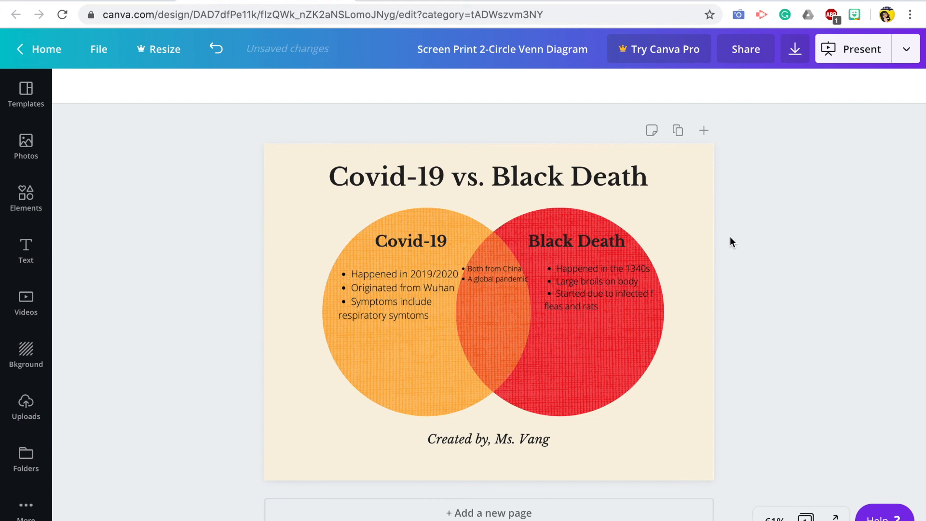
# Step: Download the Venn diagram as a PDF Standard file and dismiss the Canva Pro trial offer
pyautogui.click(105, 57)
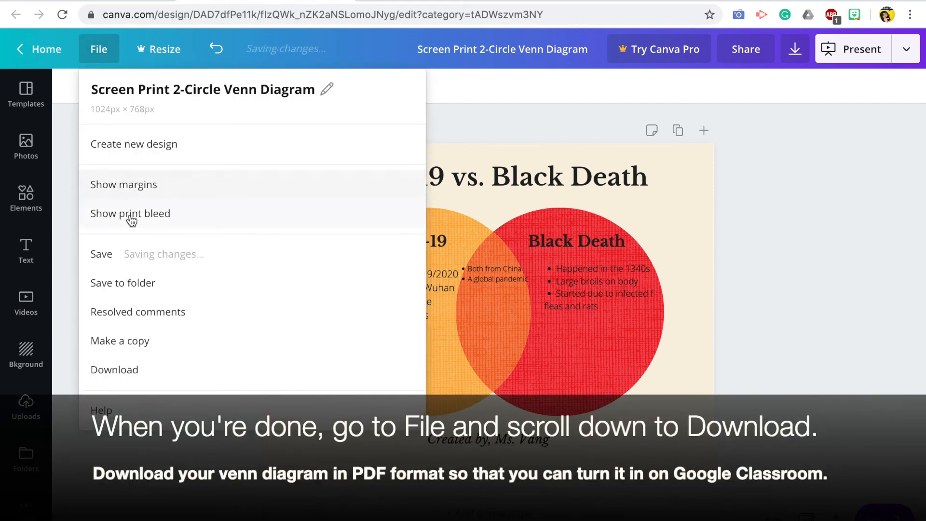
pyautogui.click(132, 282)
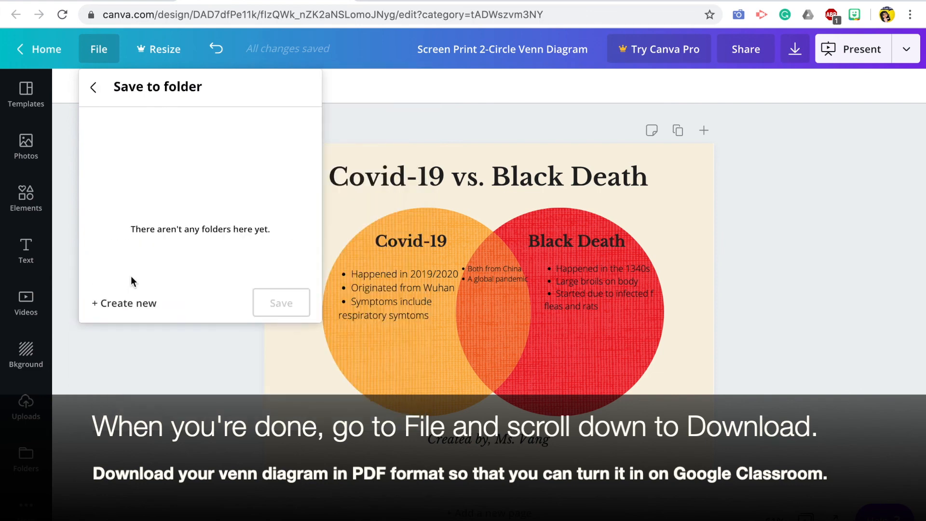
pyautogui.click(94, 87)
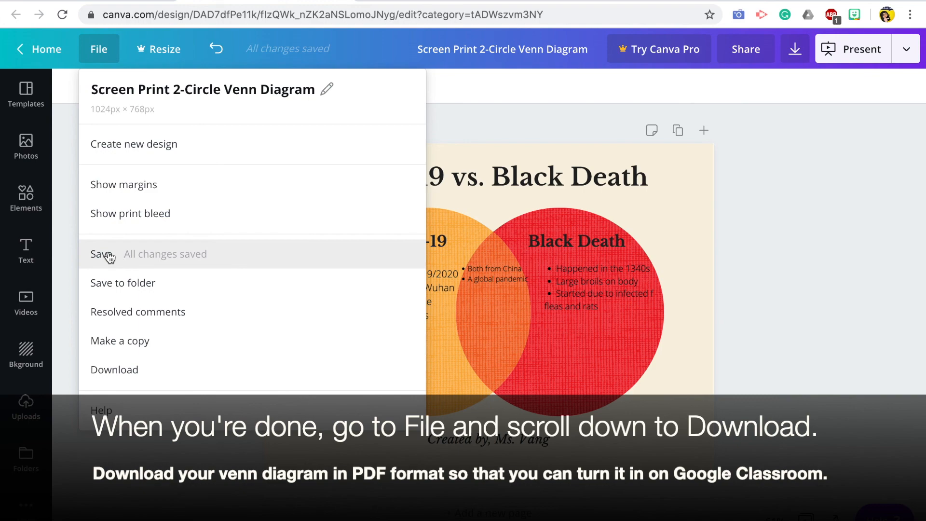
pyautogui.click(121, 374)
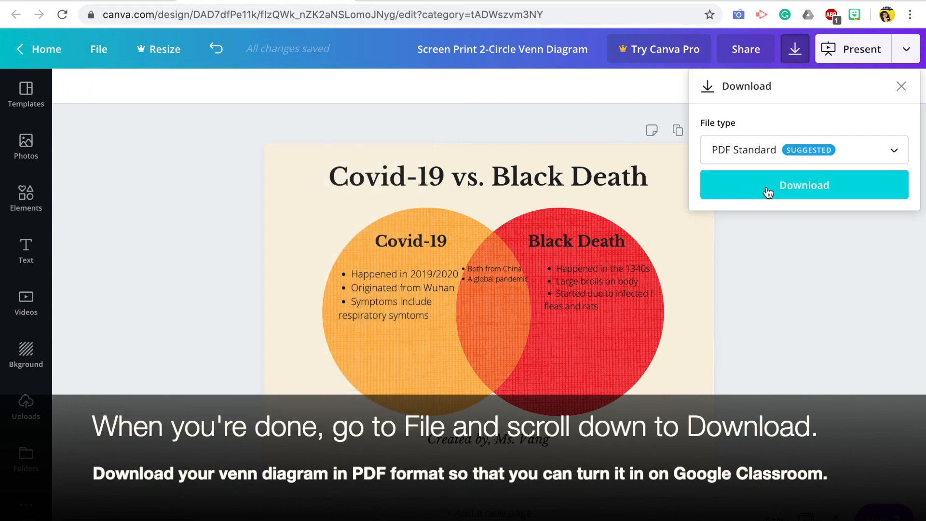
pyautogui.click(767, 189)
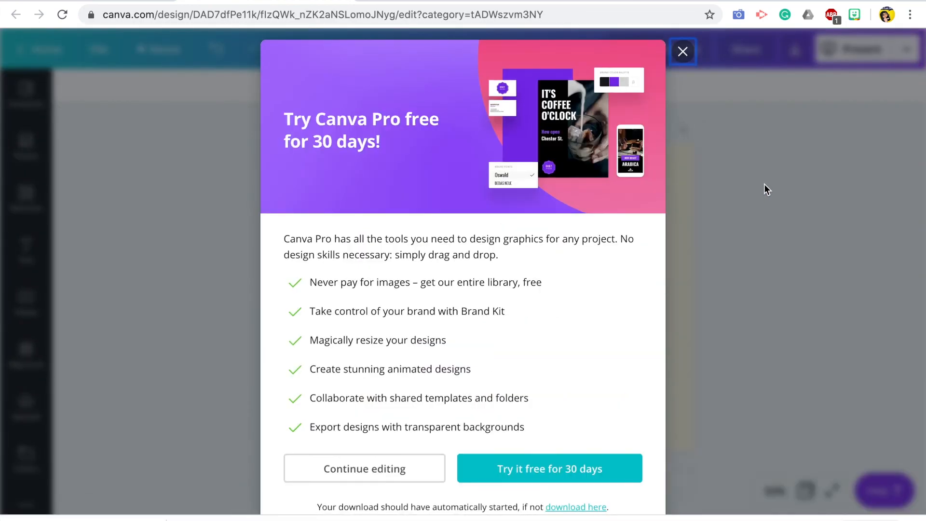
pyautogui.click(689, 48)
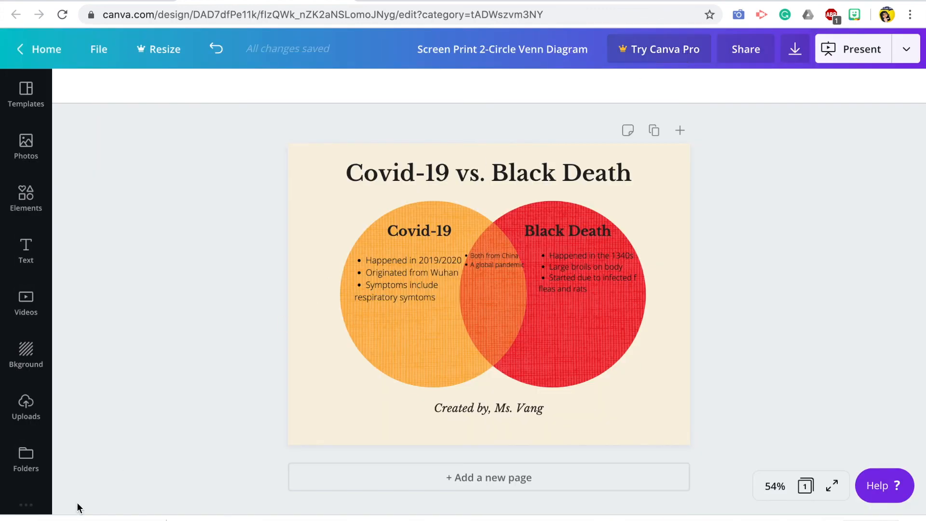
# Step: Open the downloaded Venn diagram PDF and check the exported page from top to bottom
pyautogui.click(68, 517)
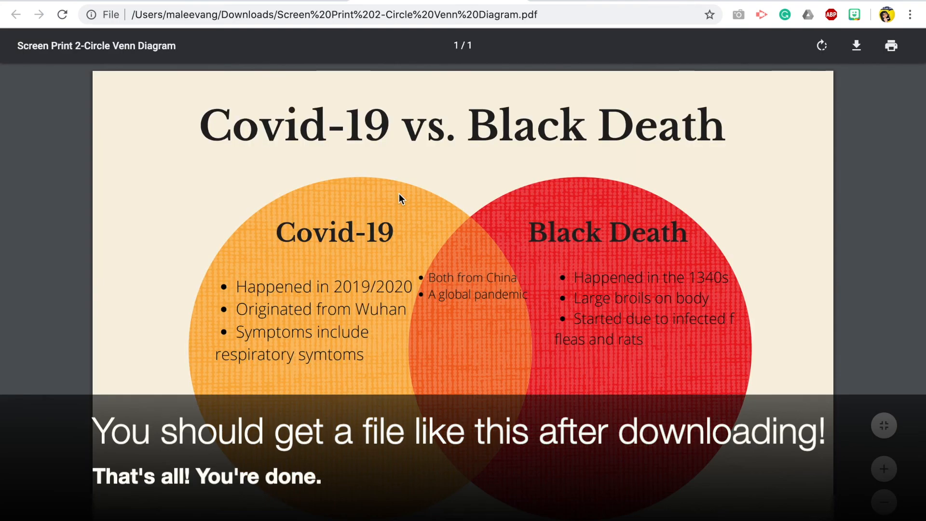
pyautogui.scroll(-2, 399, 195)
pyautogui.scroll(2, 399, 195)
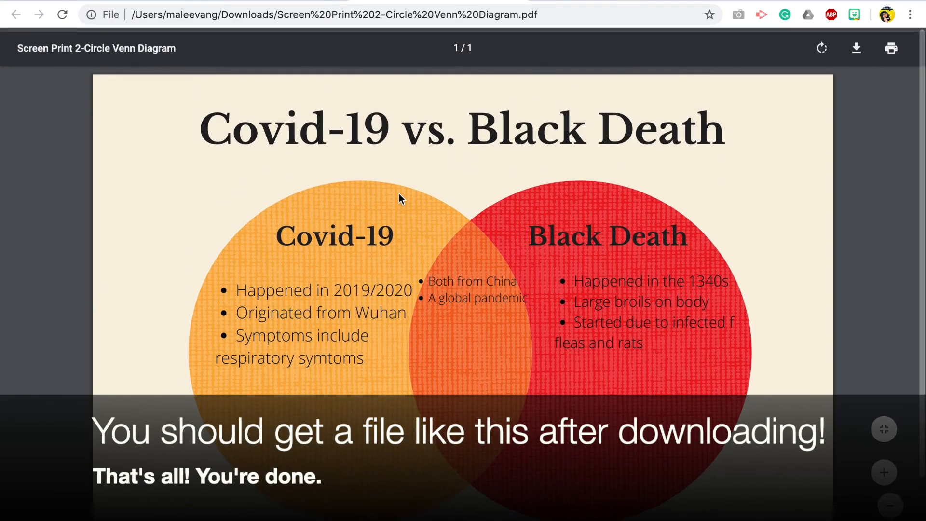
pyautogui.scroll(-2, 398, 193)
pyautogui.scroll(2, 399, 193)
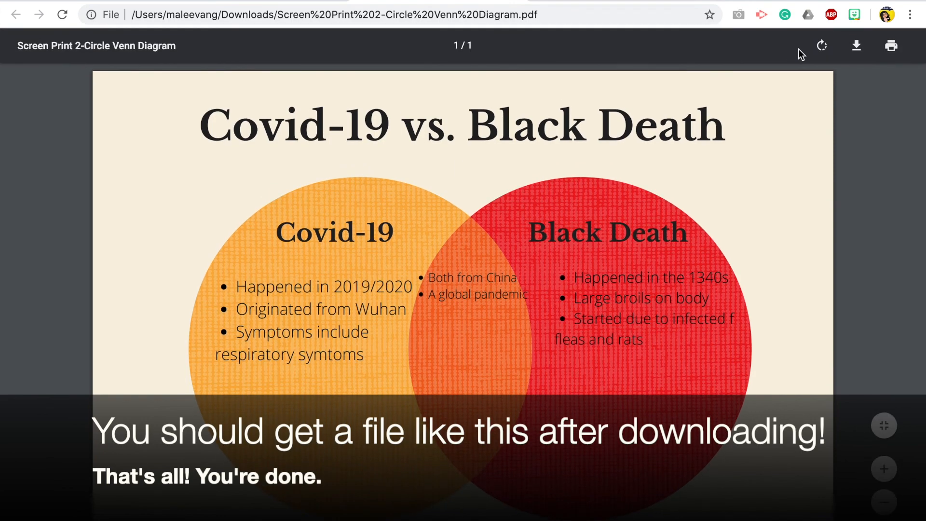